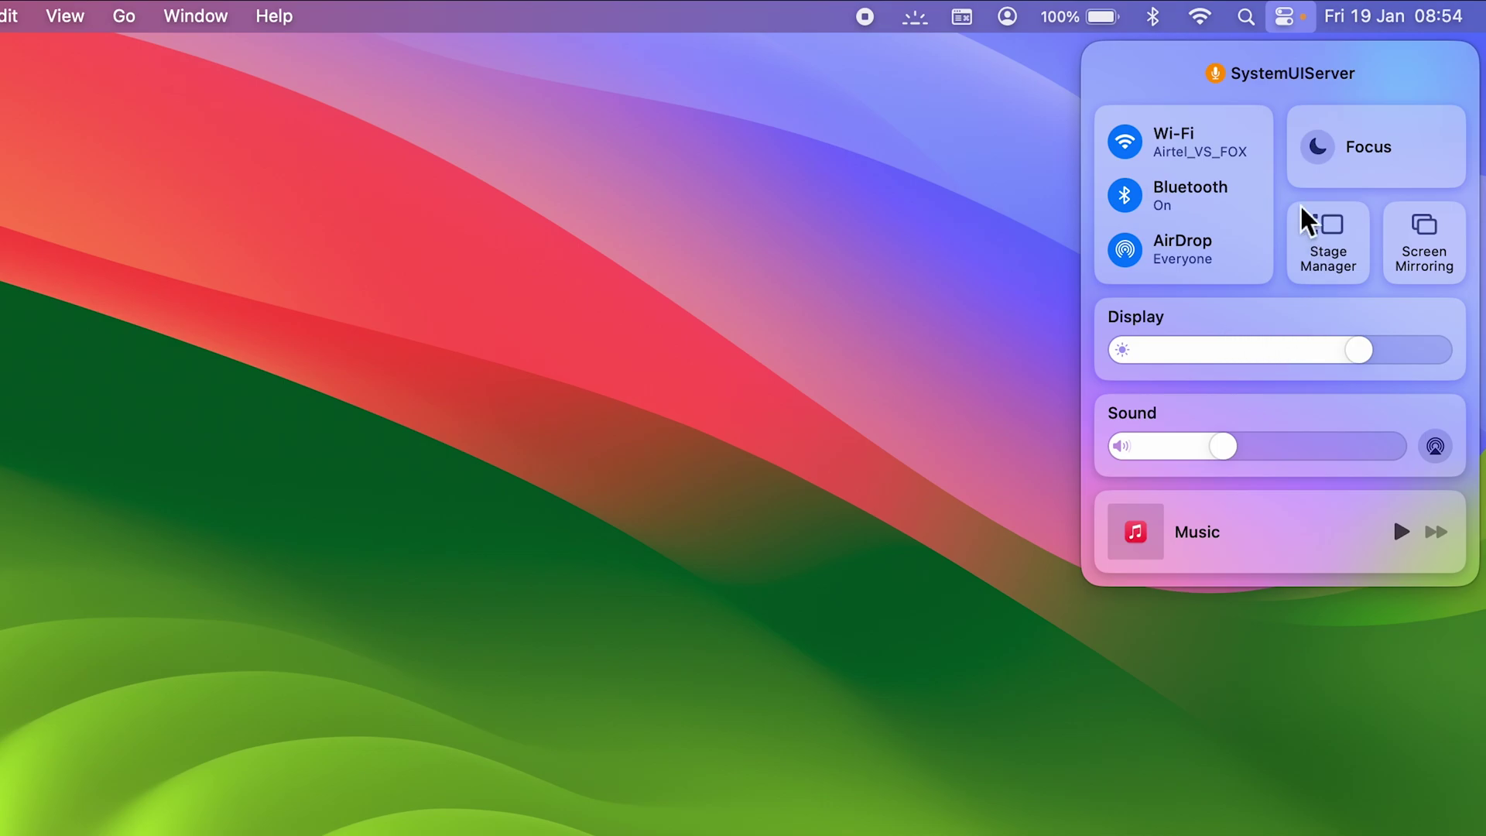
Dismiss the Control Centre panel and open the Apple menu on the desktop.
left_click(852, 391)
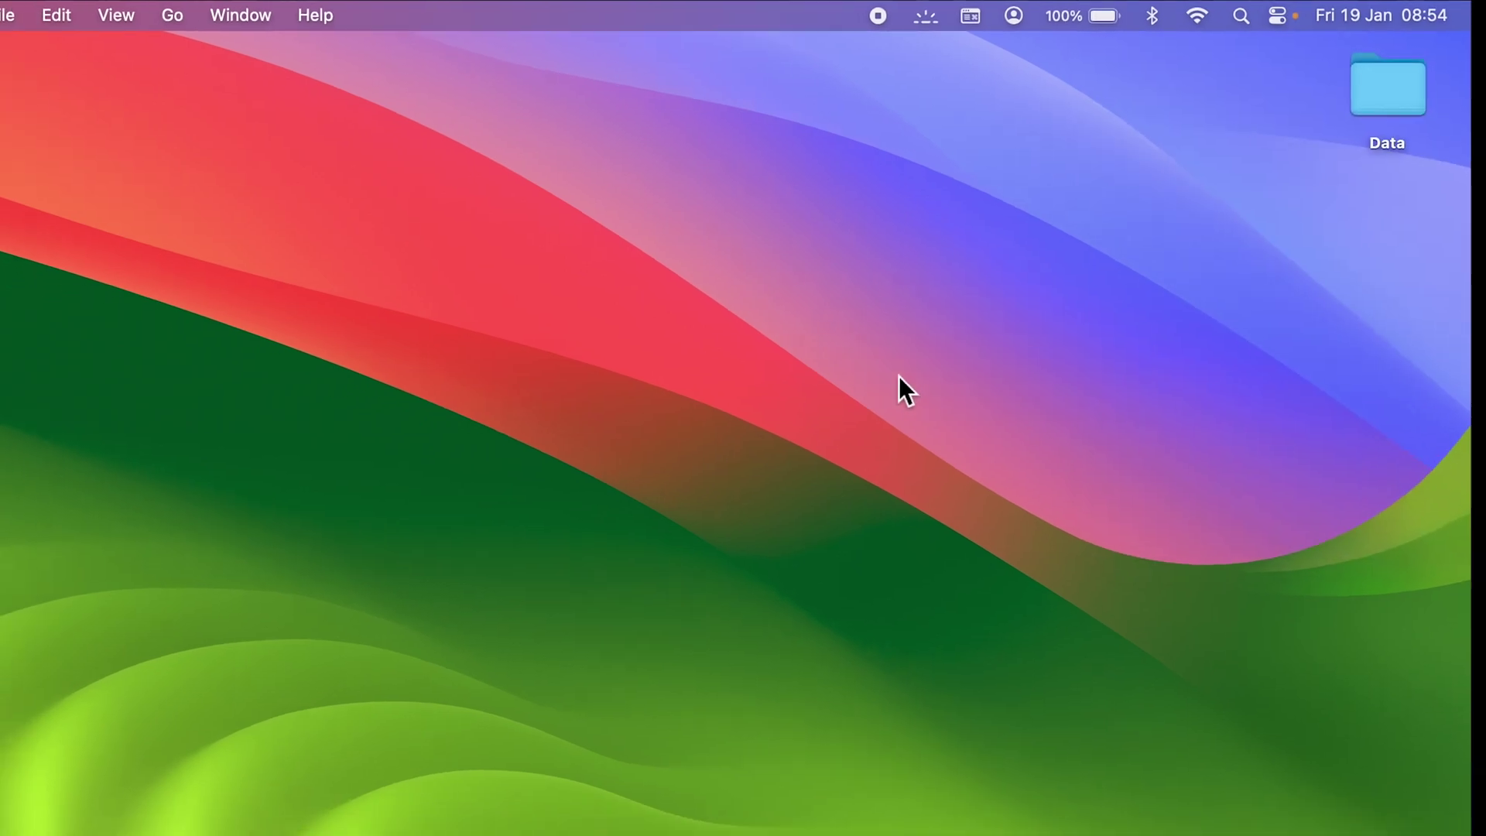
mouse_move(1092, 805)
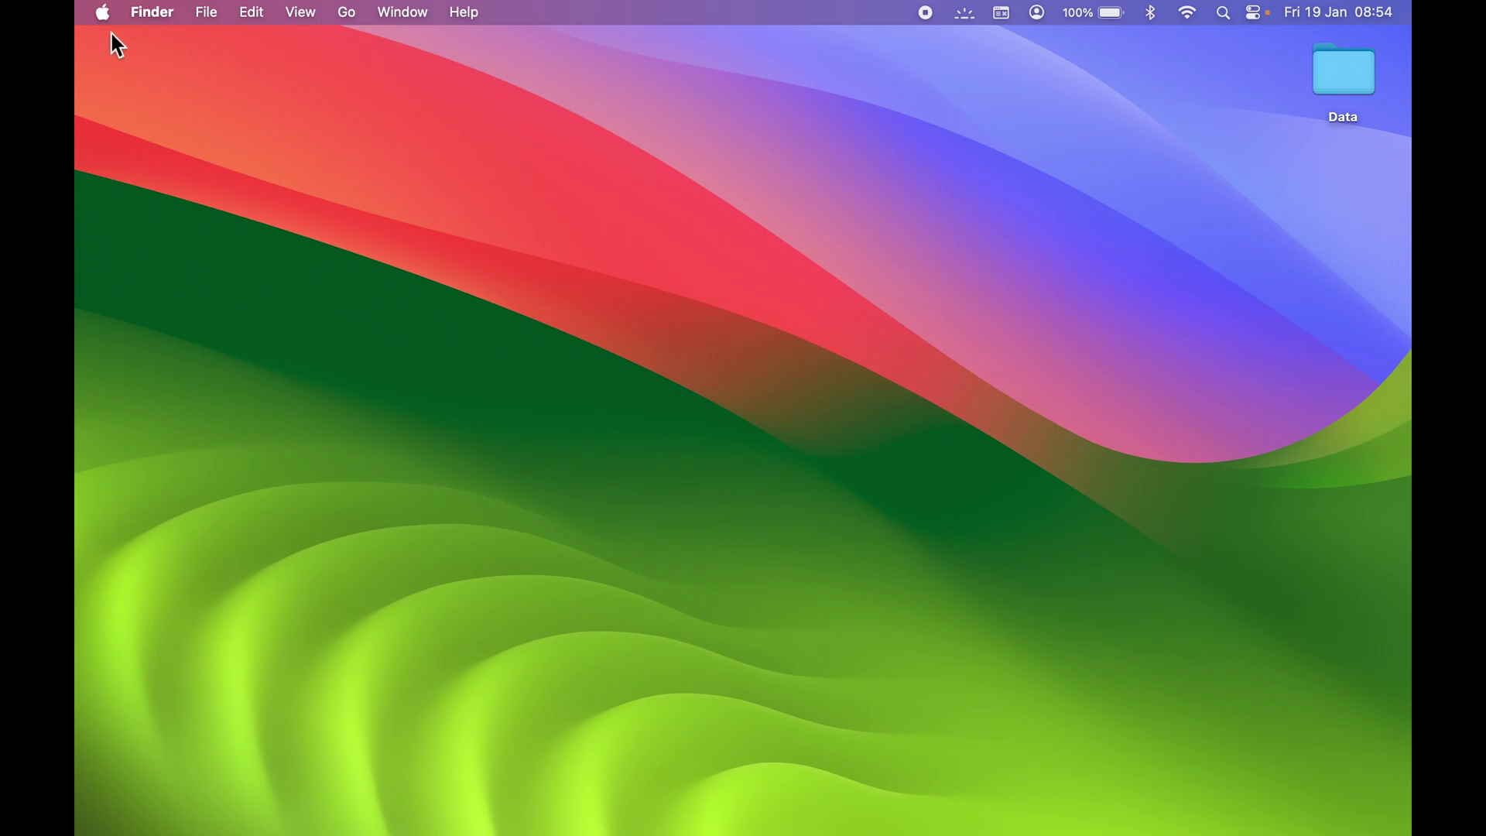
left_click(103, 14)
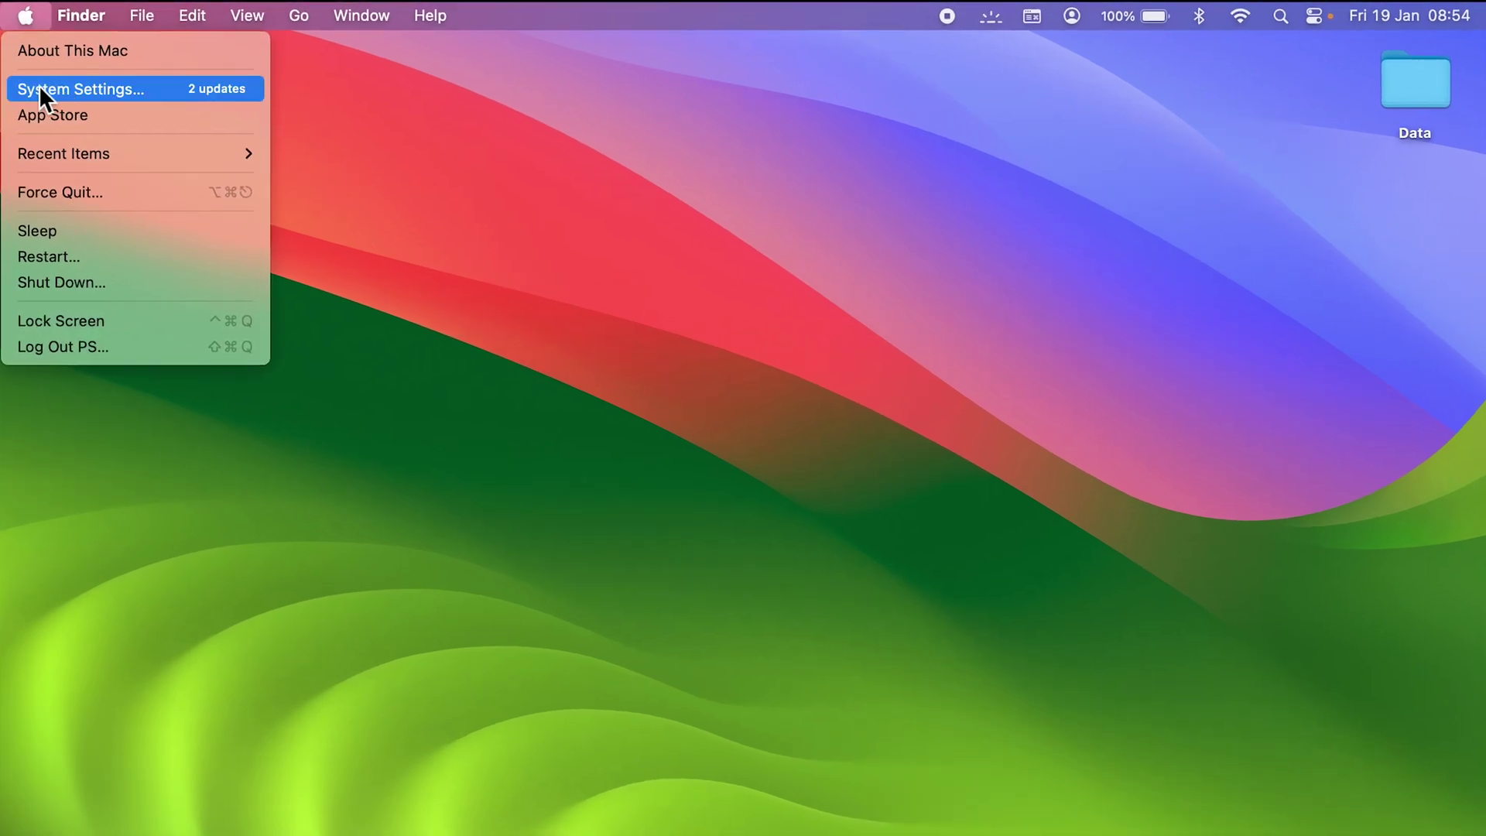
Launch System Settings, go to its Control Centre page, and show the Control Centre panel for comparison.
left_click(104, 89)
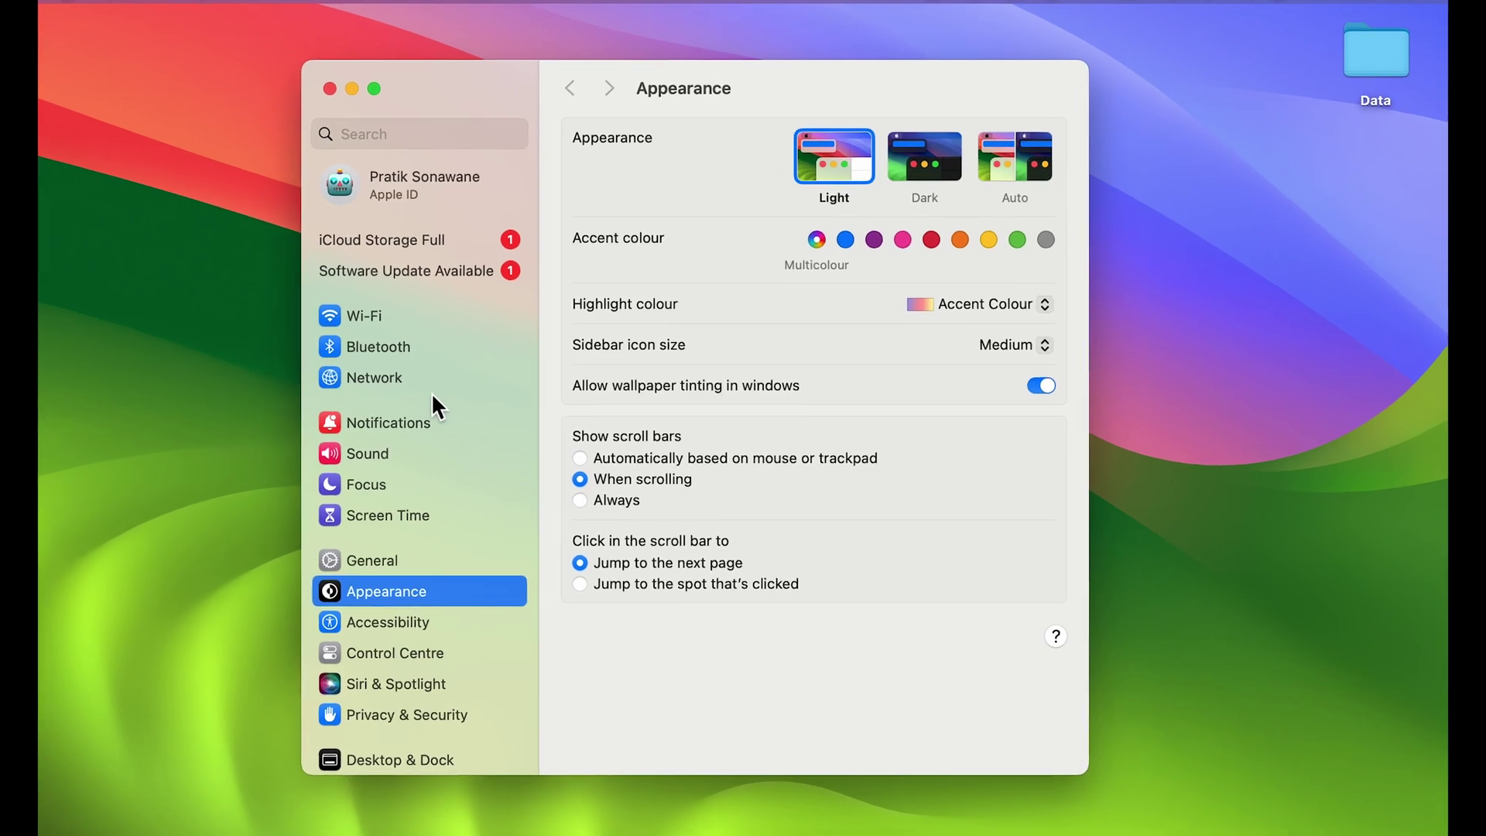
scroll(452, 394, "down", 5)
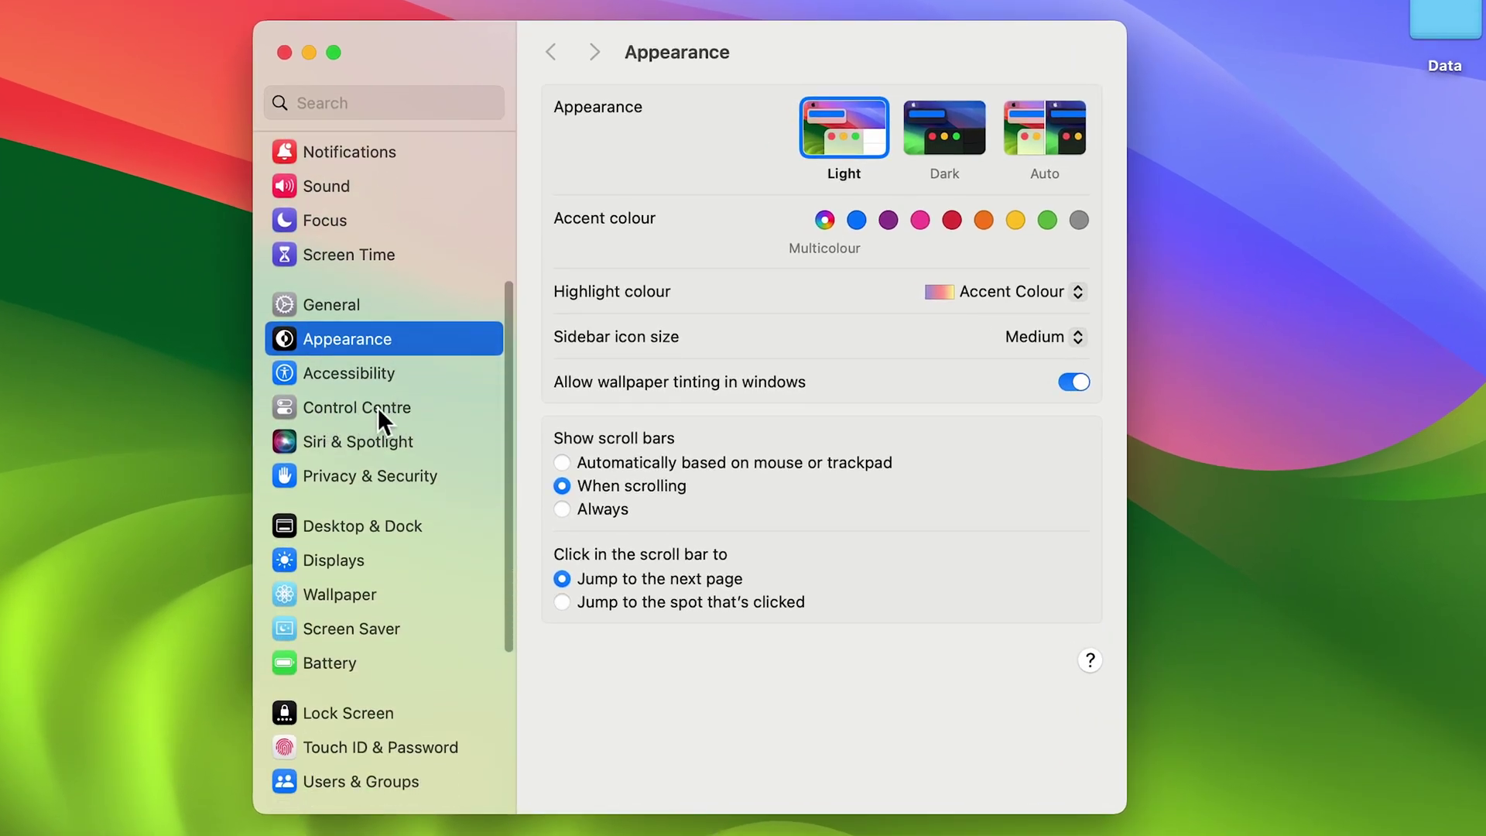
left_click(377, 407)
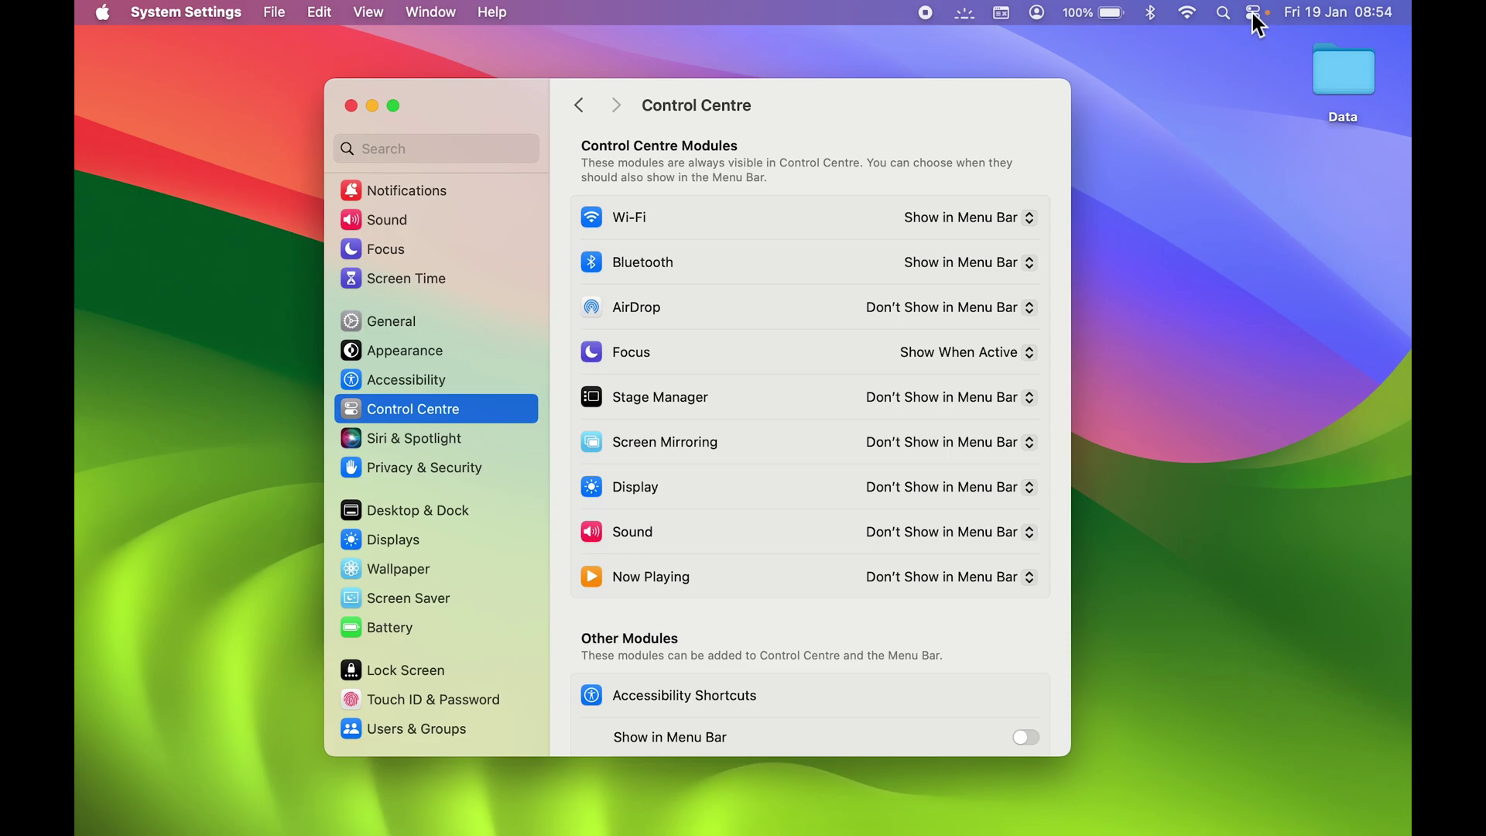
left_click(1256, 12)
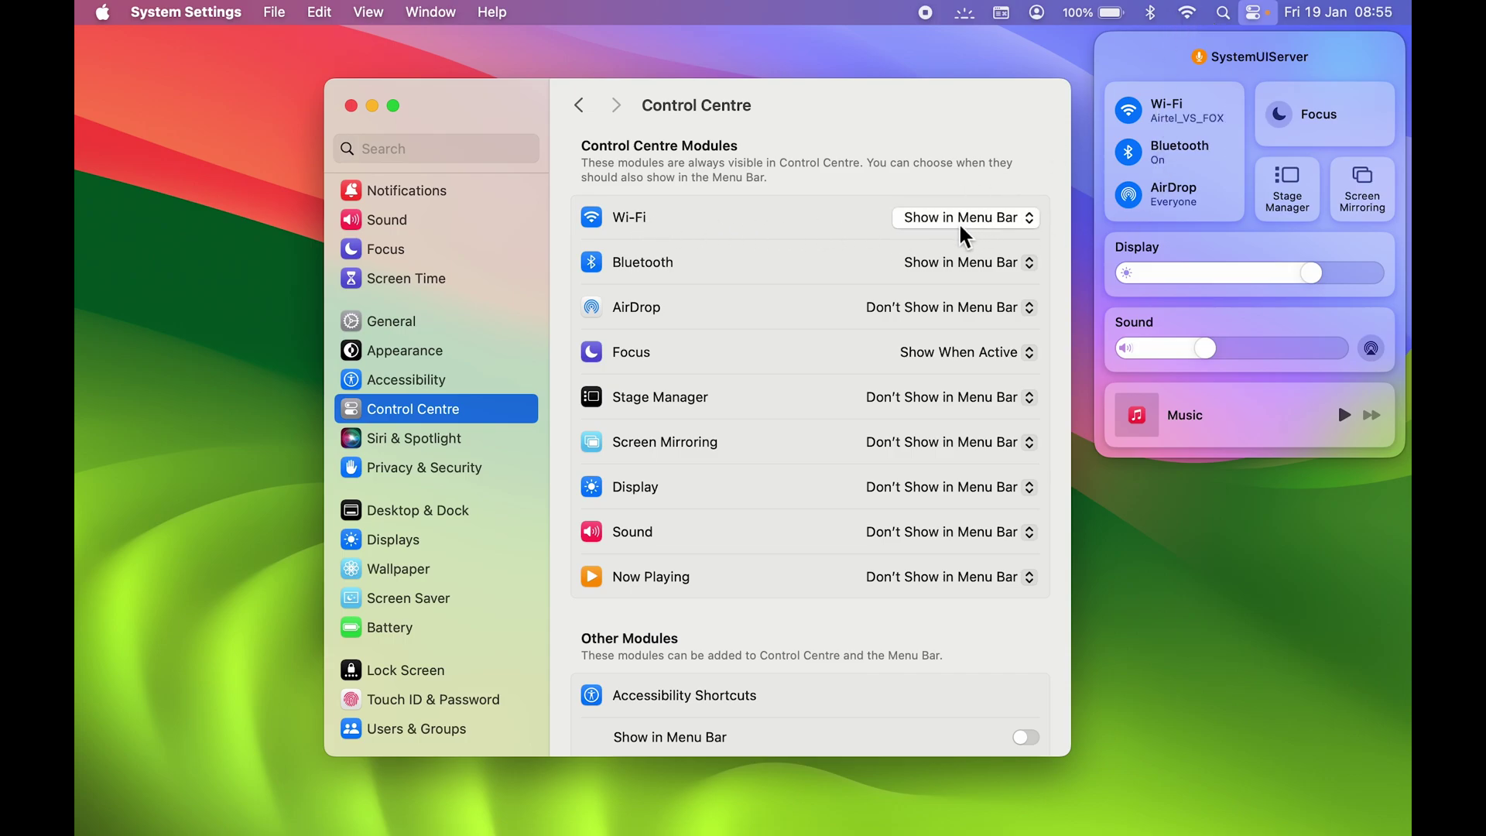
Set Wi-Fi to Don't Show in Menu Bar and confirm it remains in Control Centre.
left_click(1030, 220)
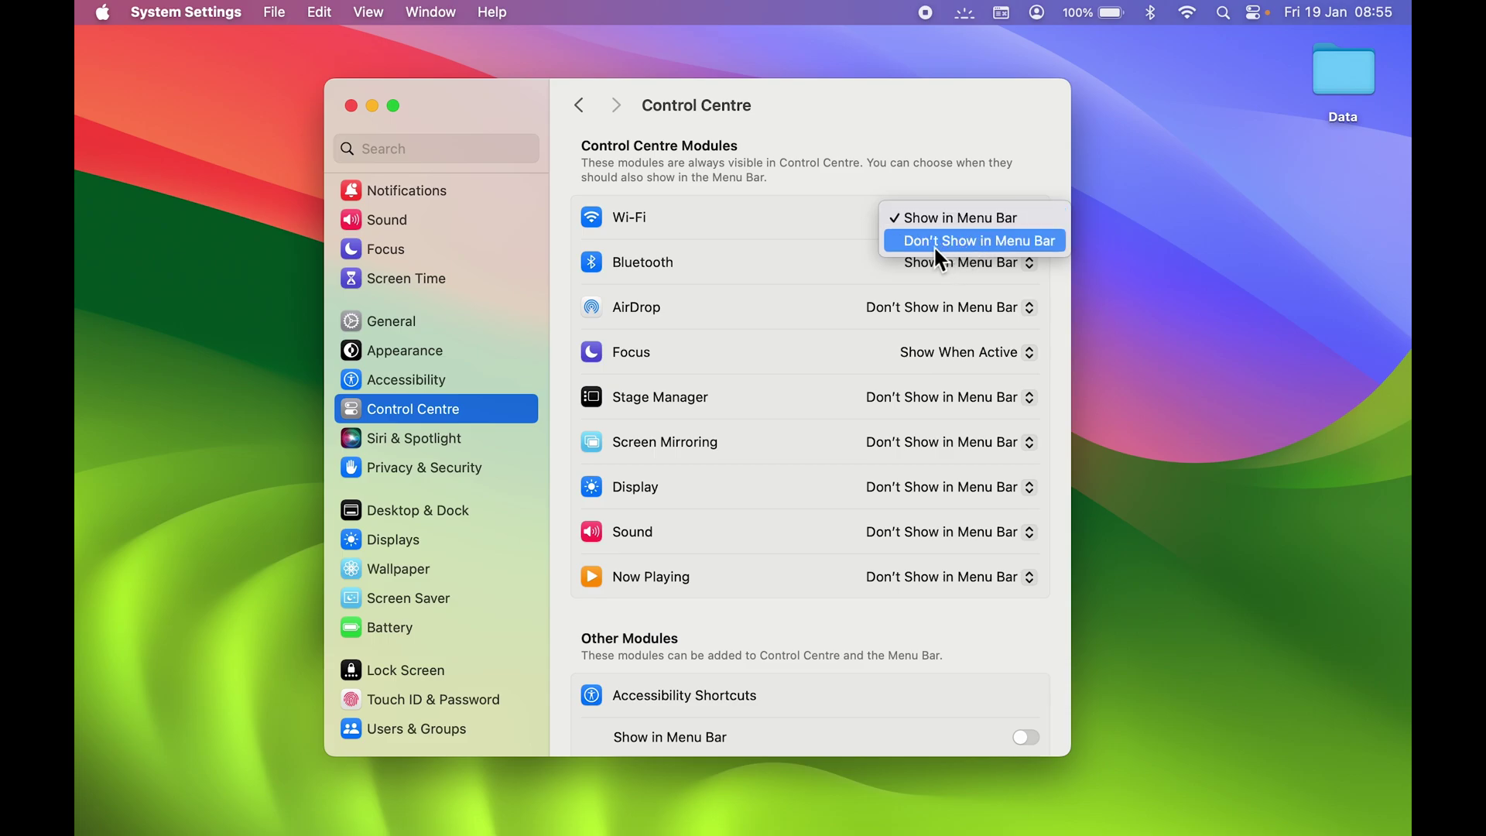
left_click(996, 246)
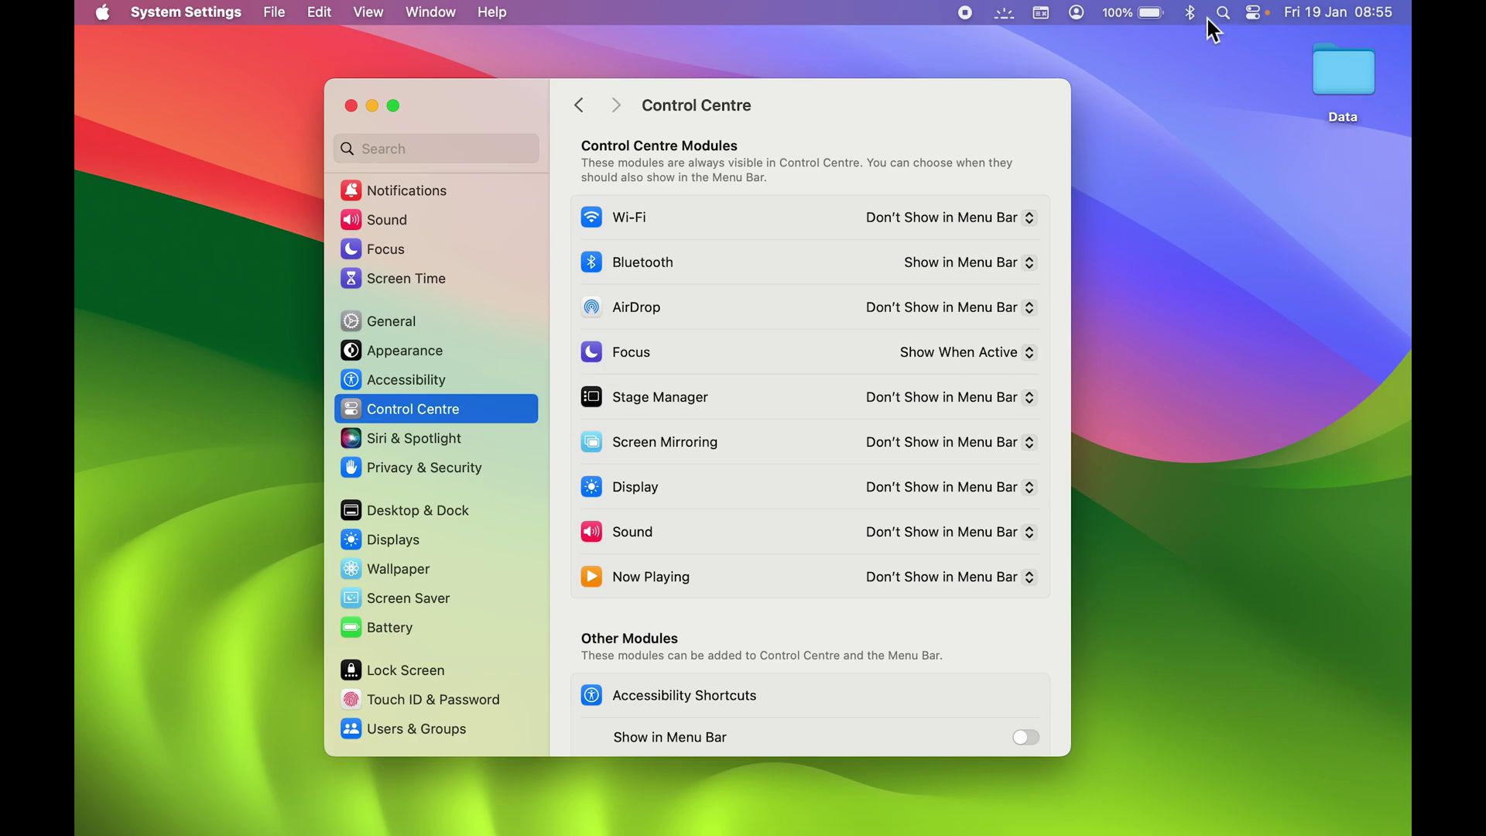
left_click(1254, 12)
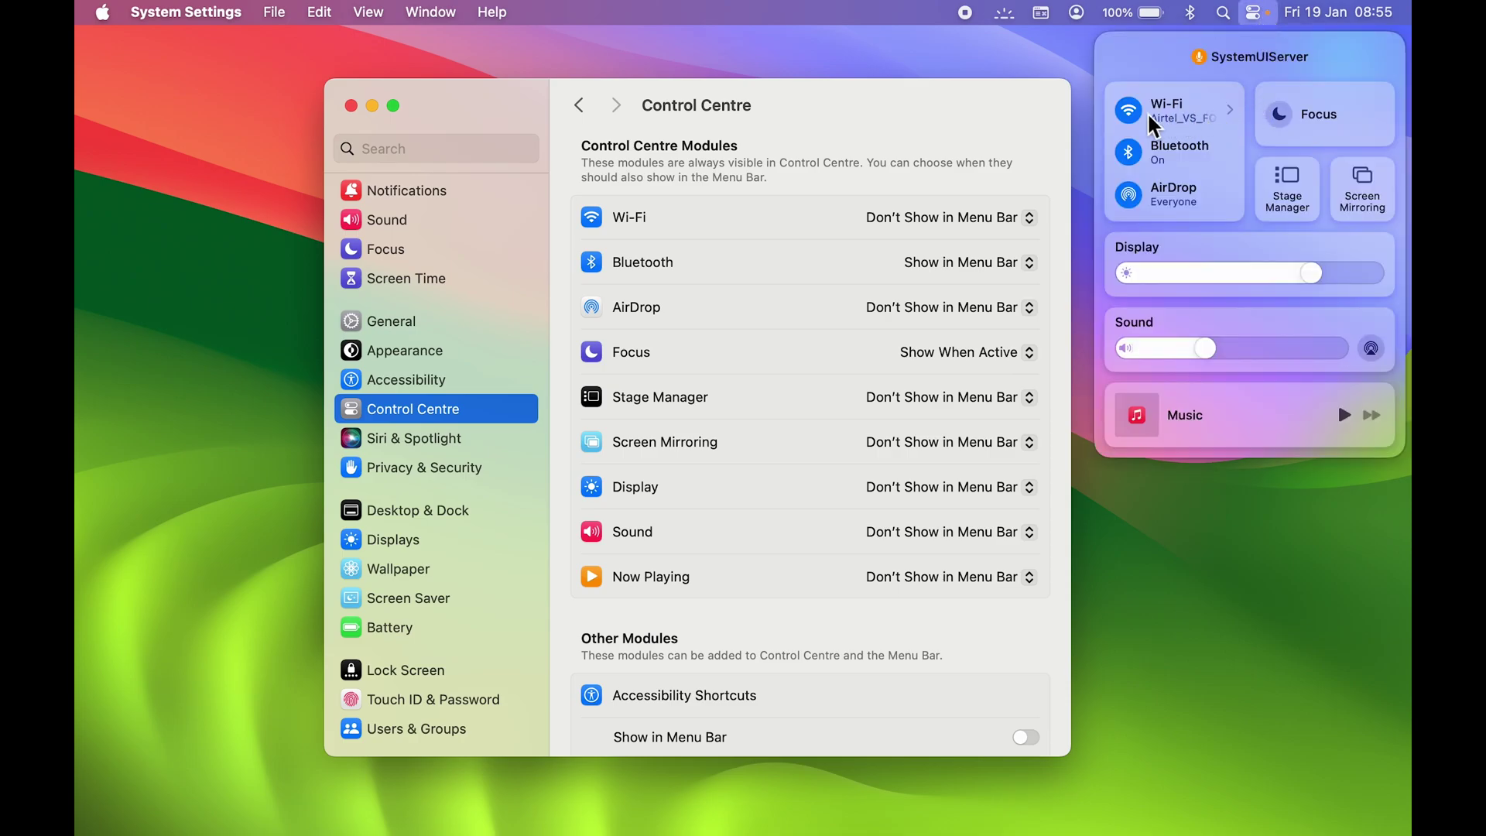
left_click(921, 201)
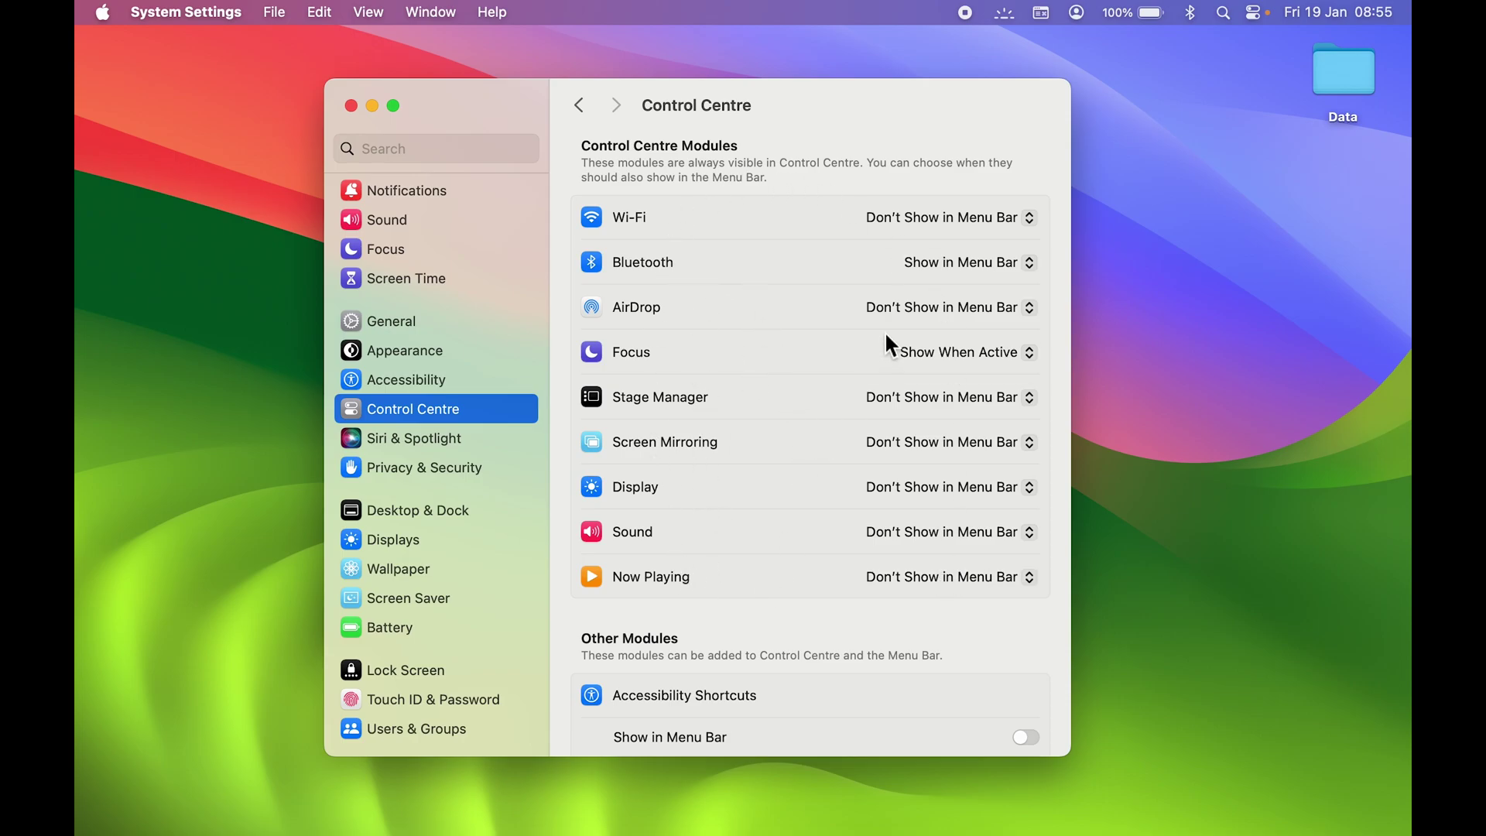
scroll(782, 544, "down", 5)
Turn on Accessibility Shortcuts under Other Modules and check it appears in Control Centre.
scroll(782, 543, "down", 4)
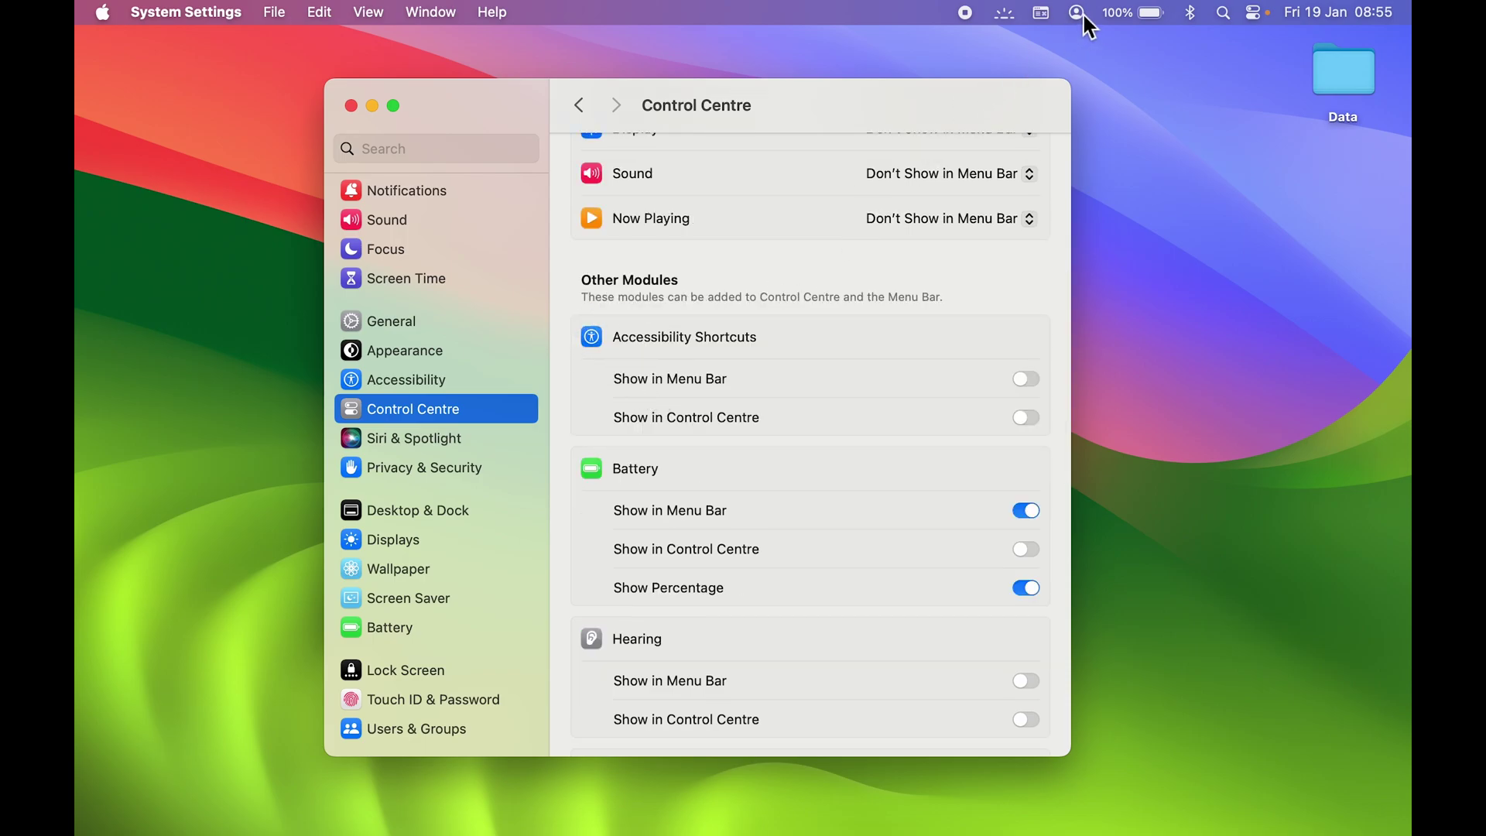
left_click(1252, 12)
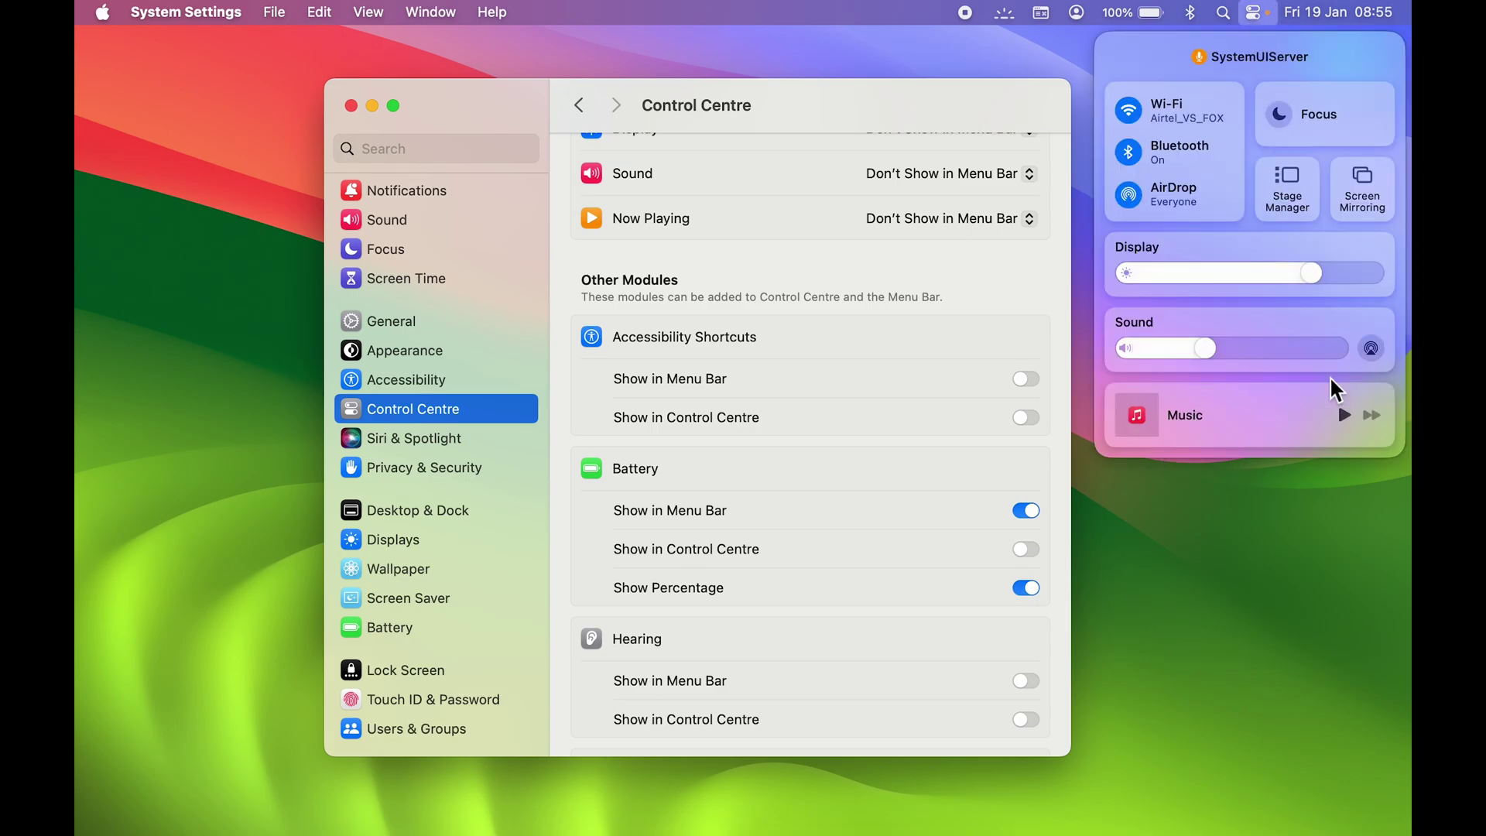
left_click(732, 266)
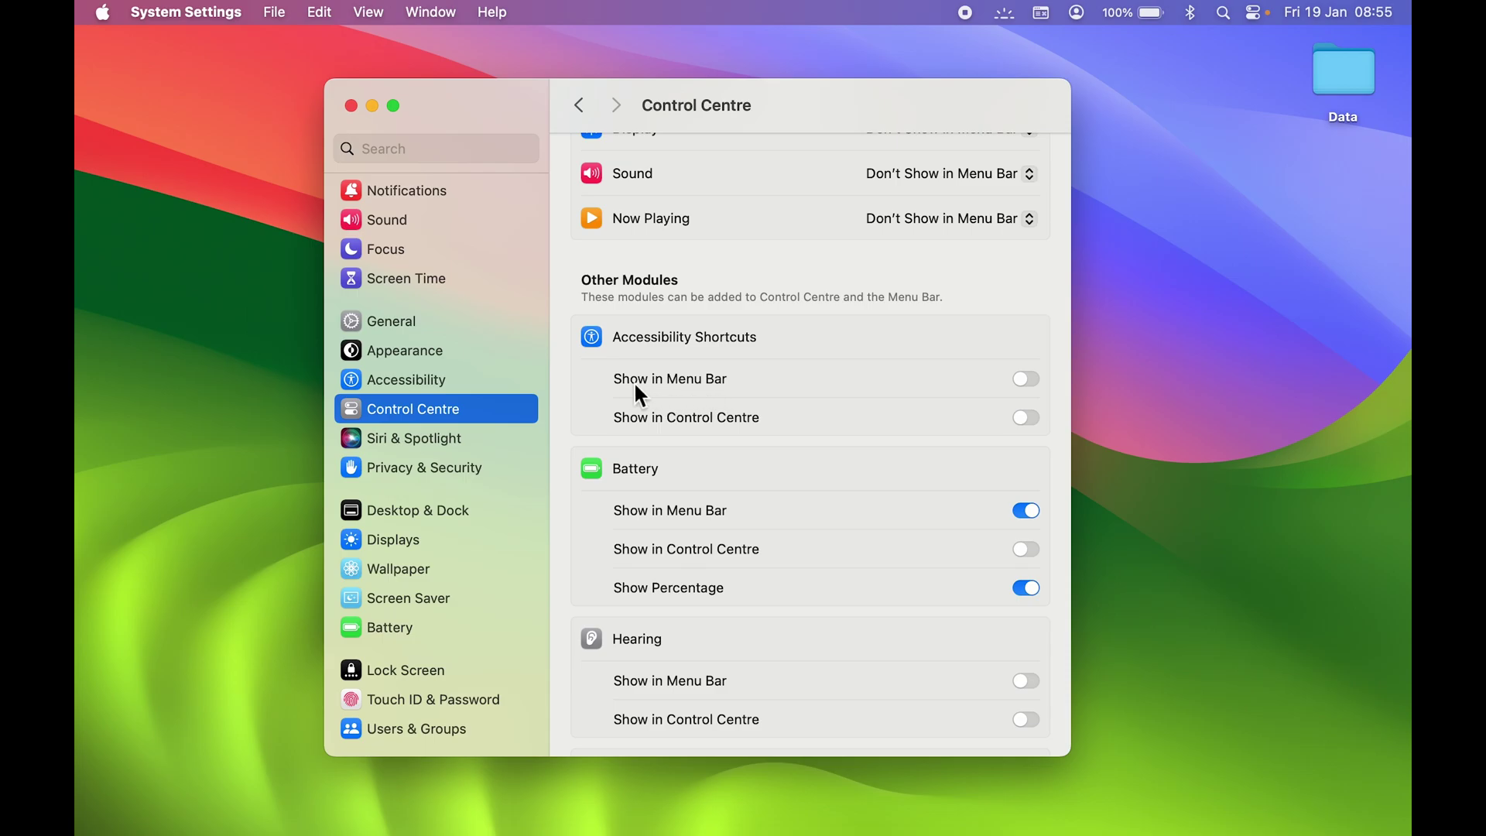
left_click(1027, 380)
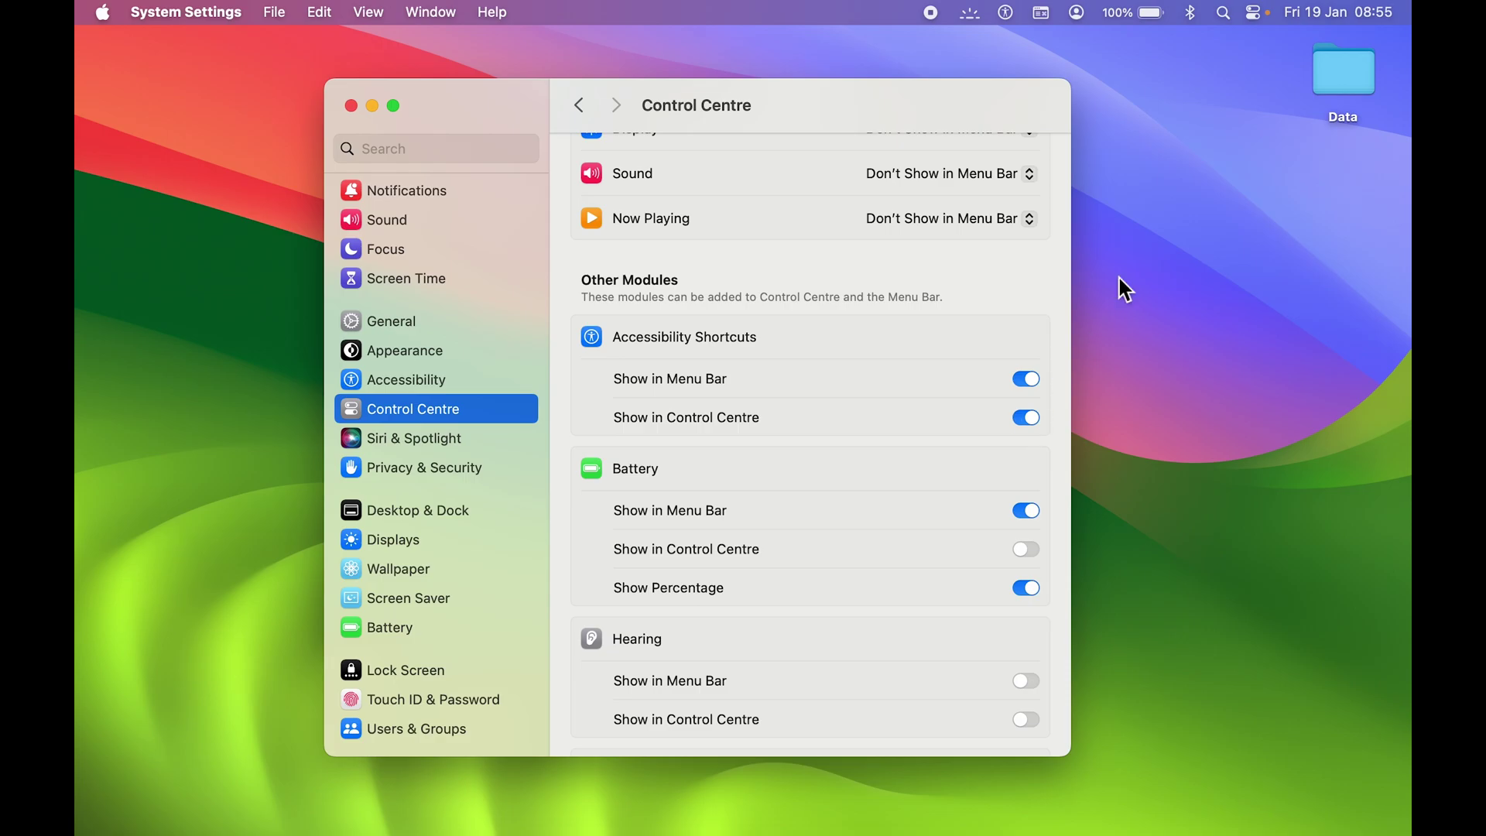
left_click(1254, 16)
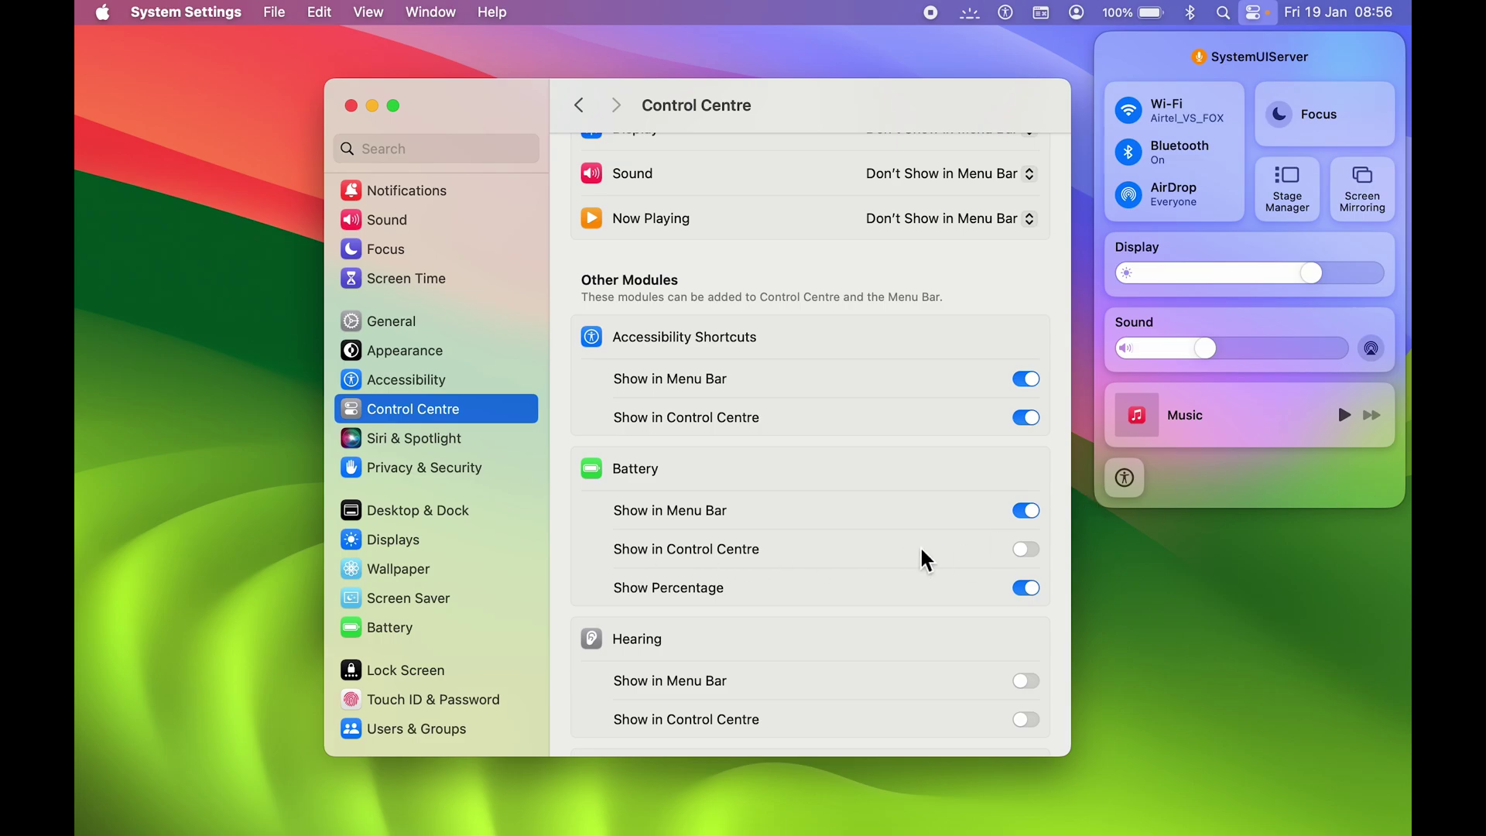
Add Battery to Control Centre and confirm it shows in the panel.
left_click(1024, 549)
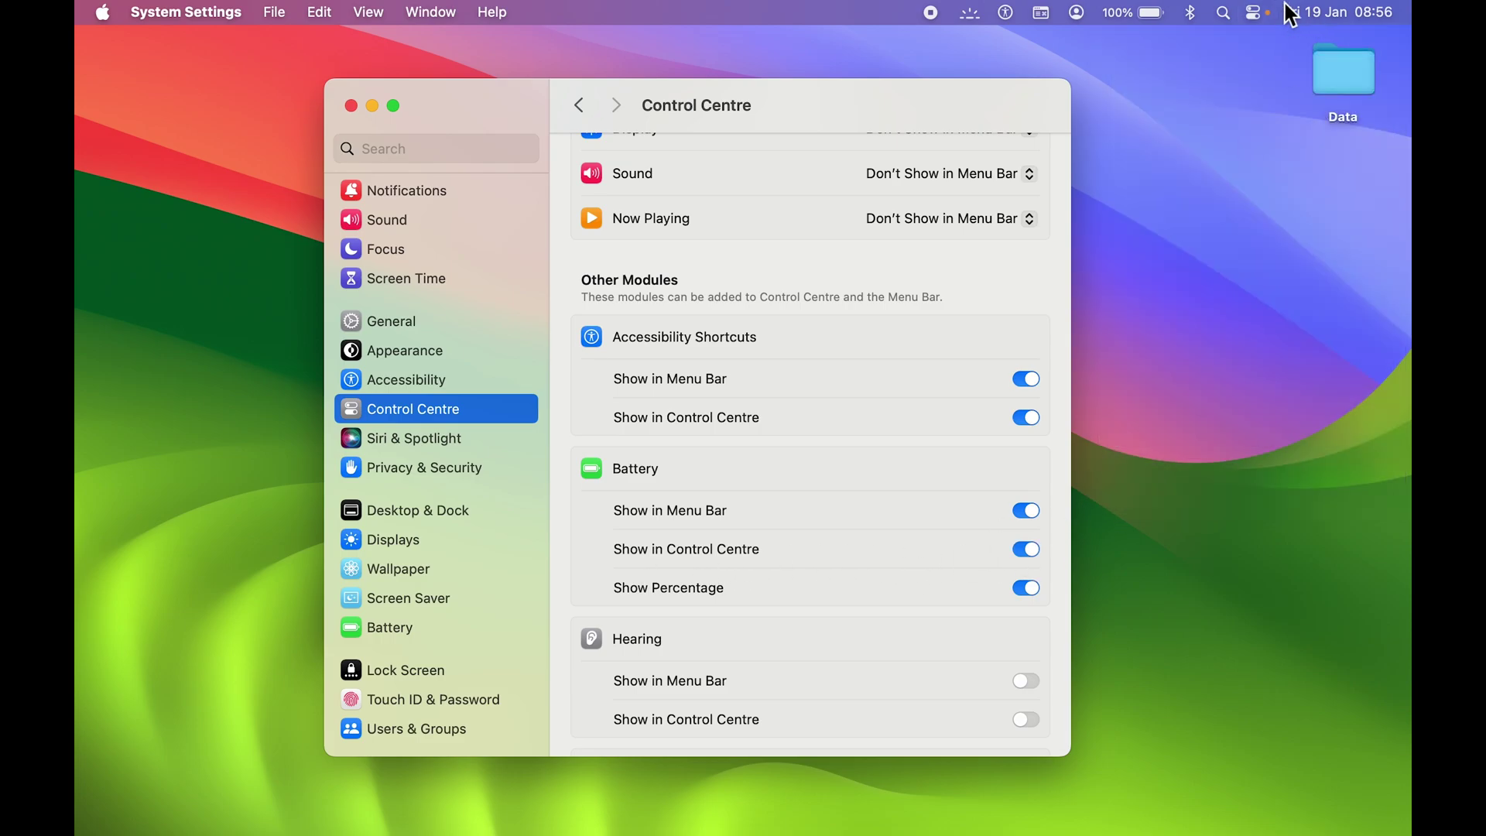
left_click(1256, 12)
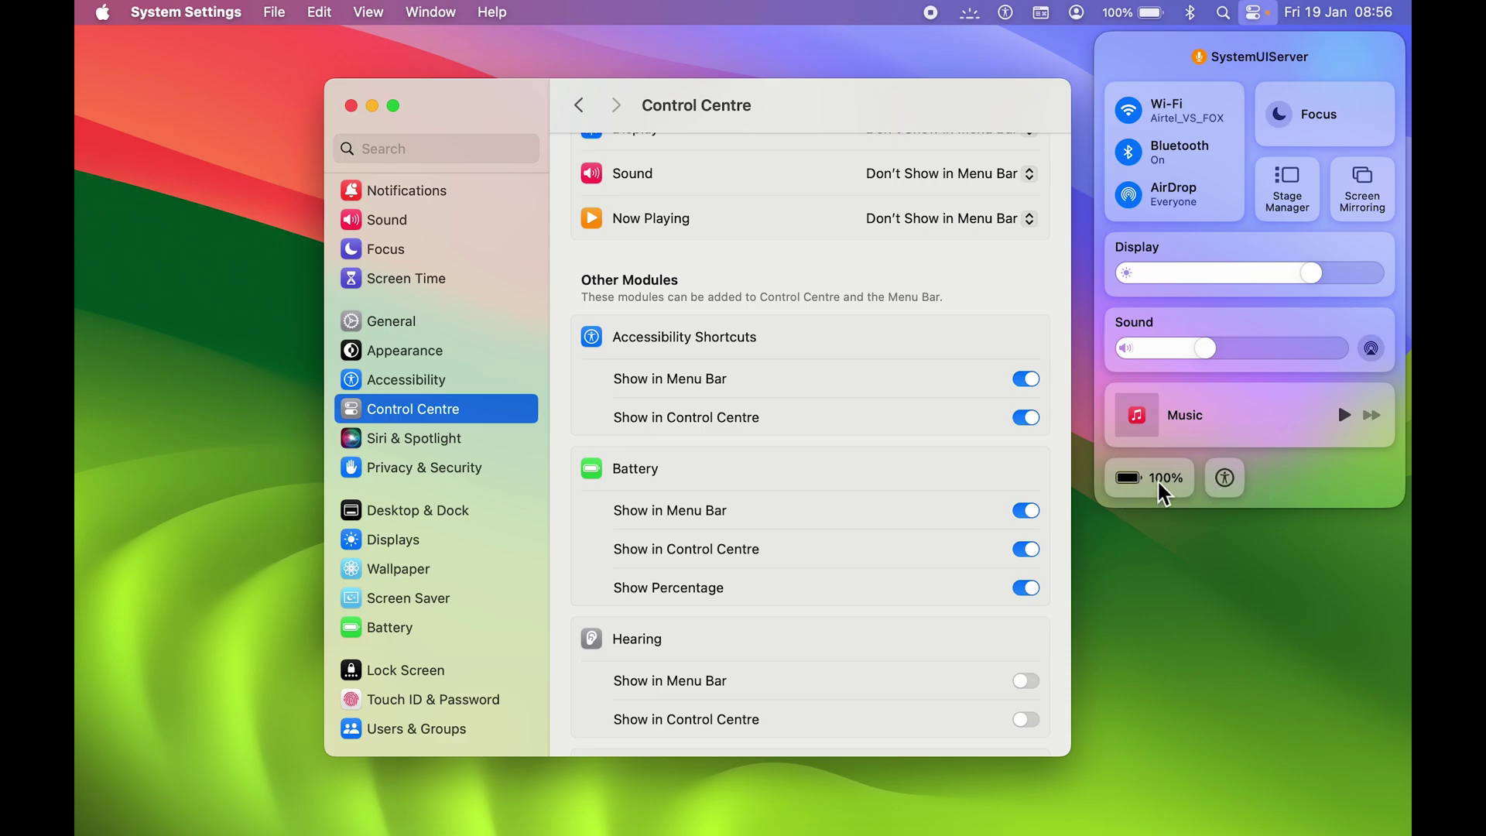
left_click(565, 471)
scroll(565, 472, "down", 5)
scroll(562, 466, "down", 3)
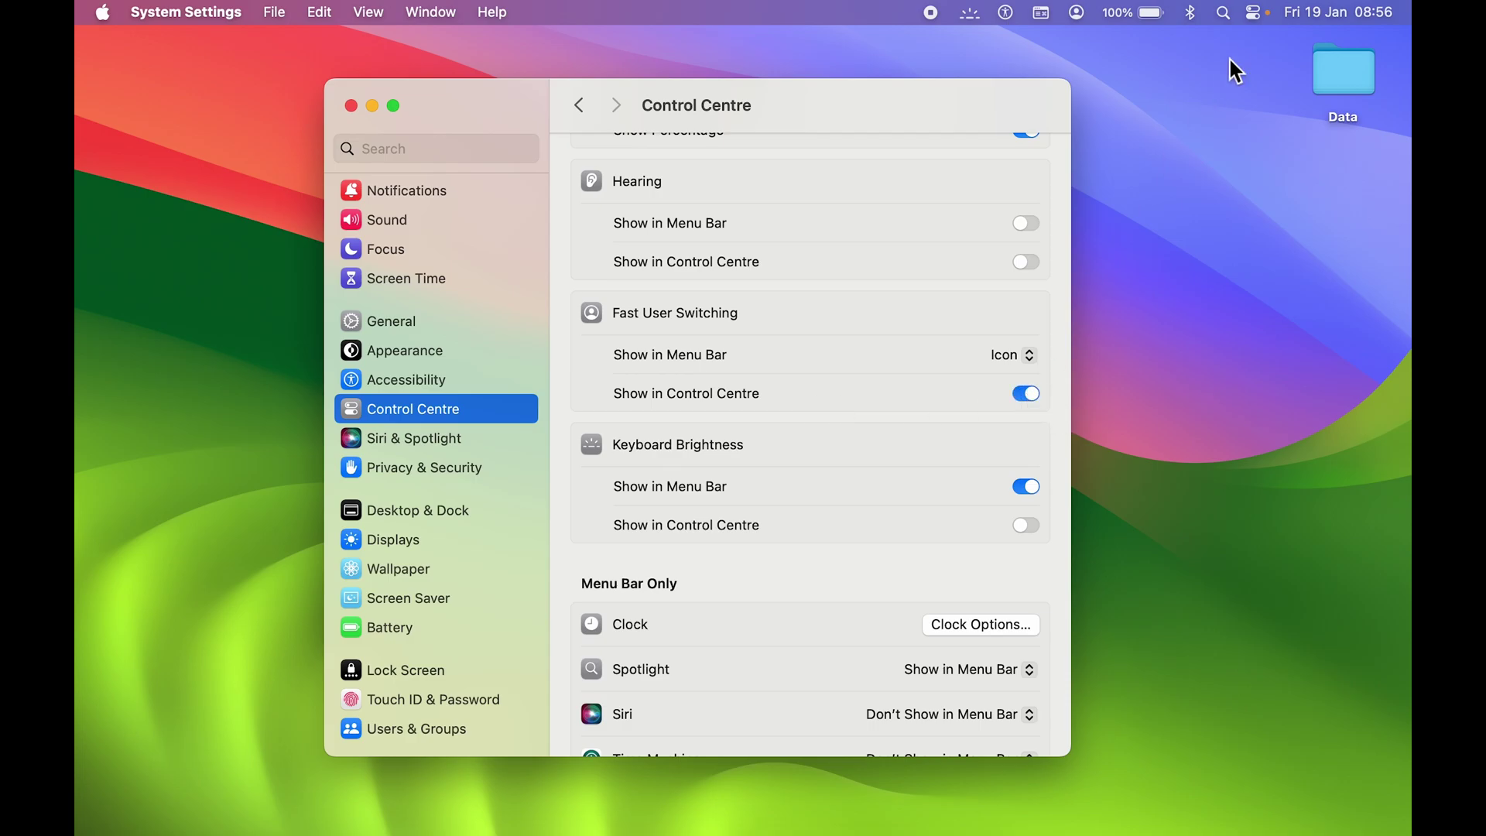
Turn off Fast User Switching in Control Centre, minimise System Settings, and review Control Centre's modules.
left_click(1255, 12)
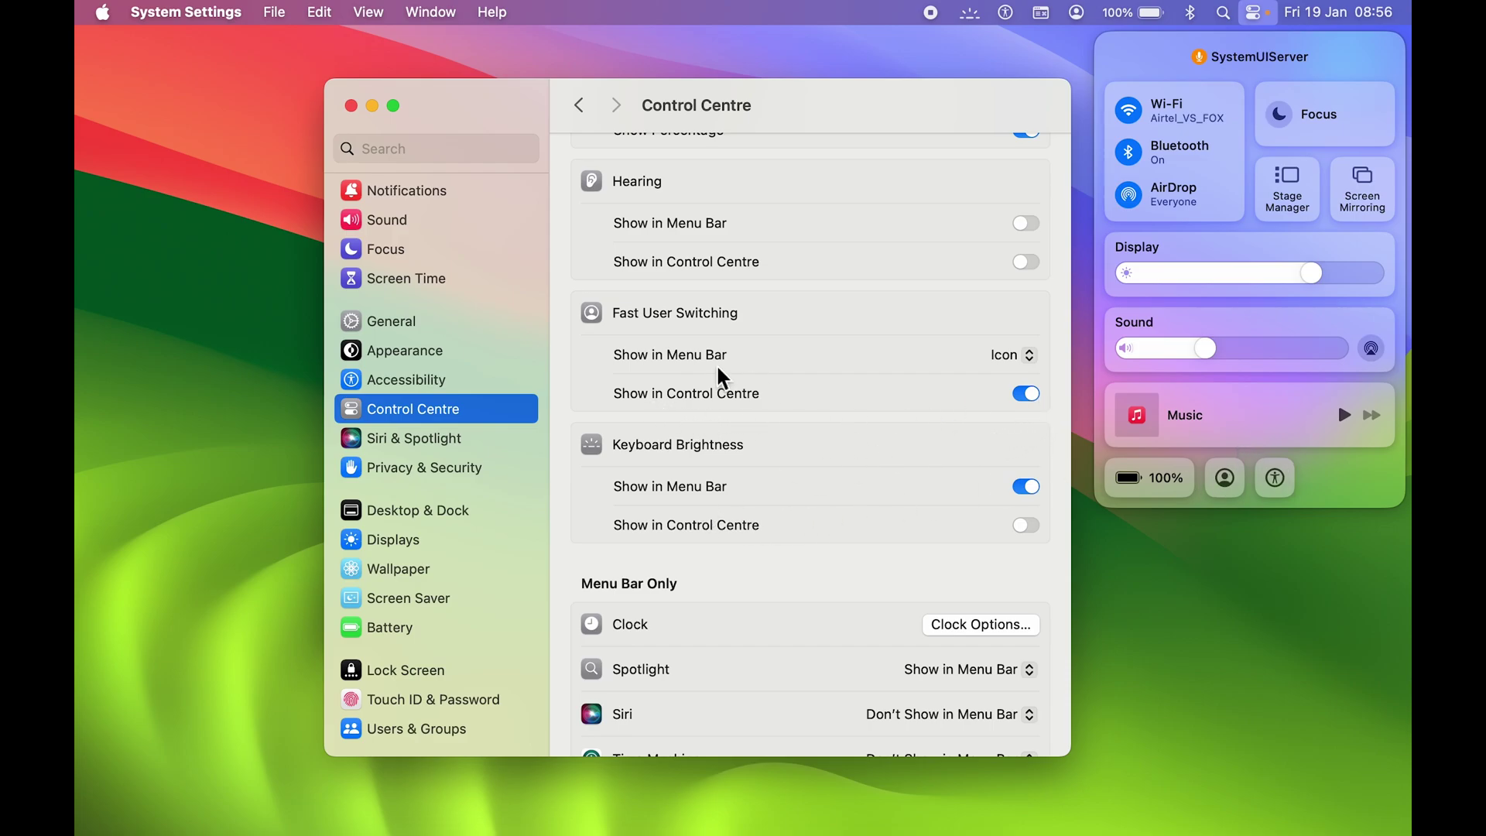
left_click(1034, 395)
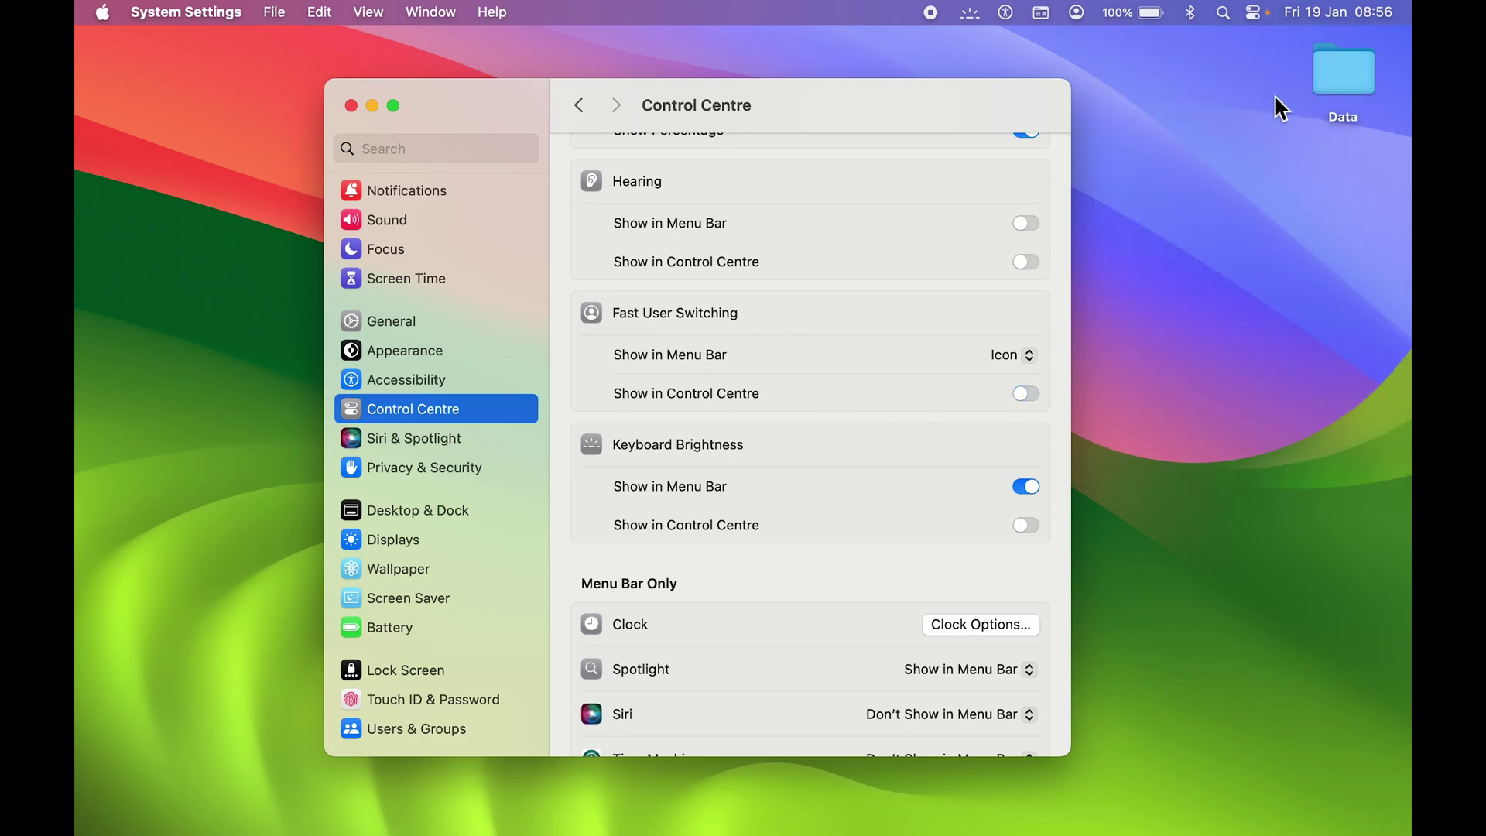
left_click(1256, 12)
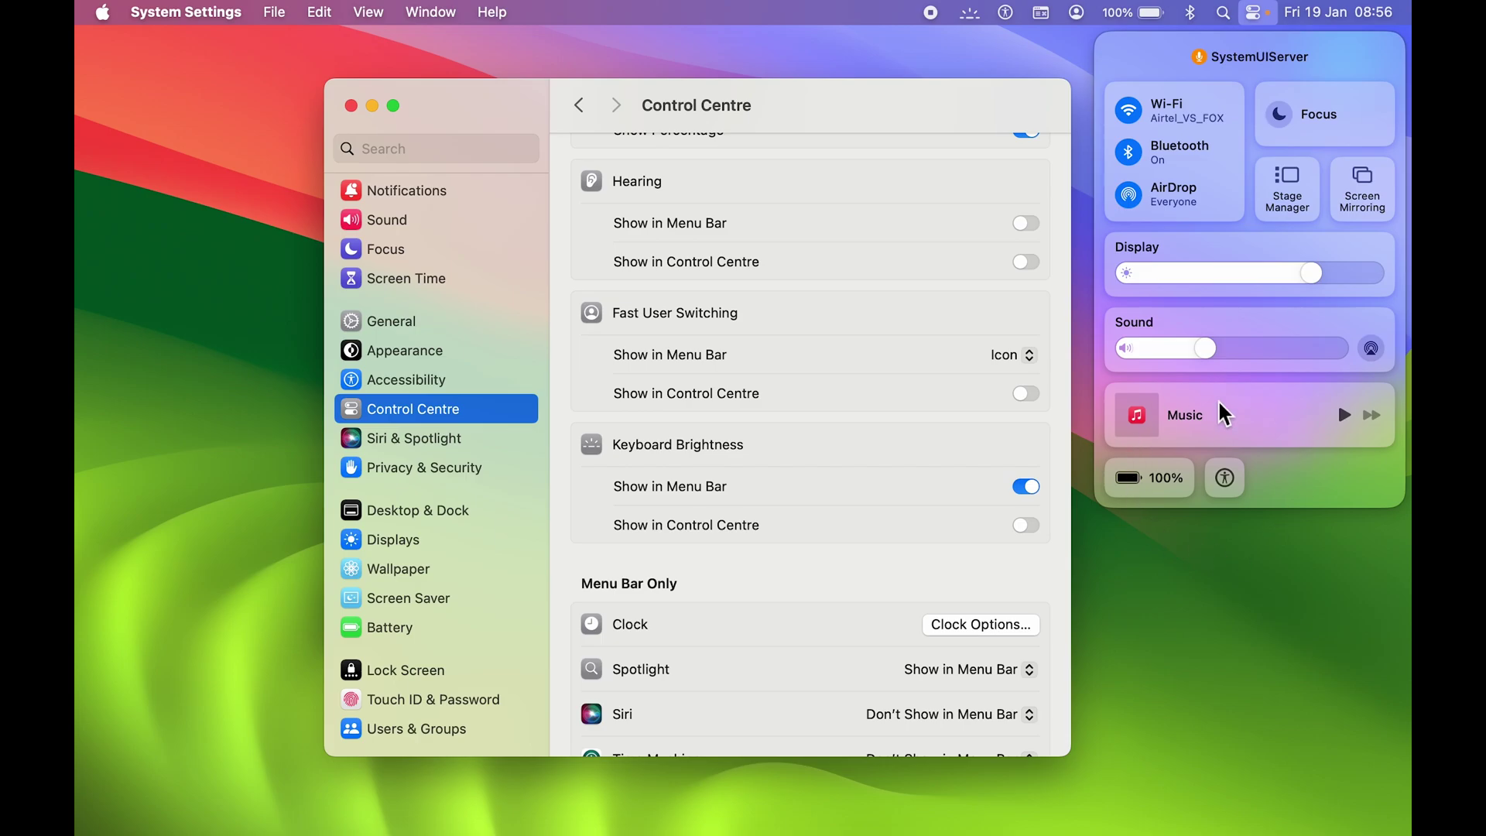
left_click(877, 114)
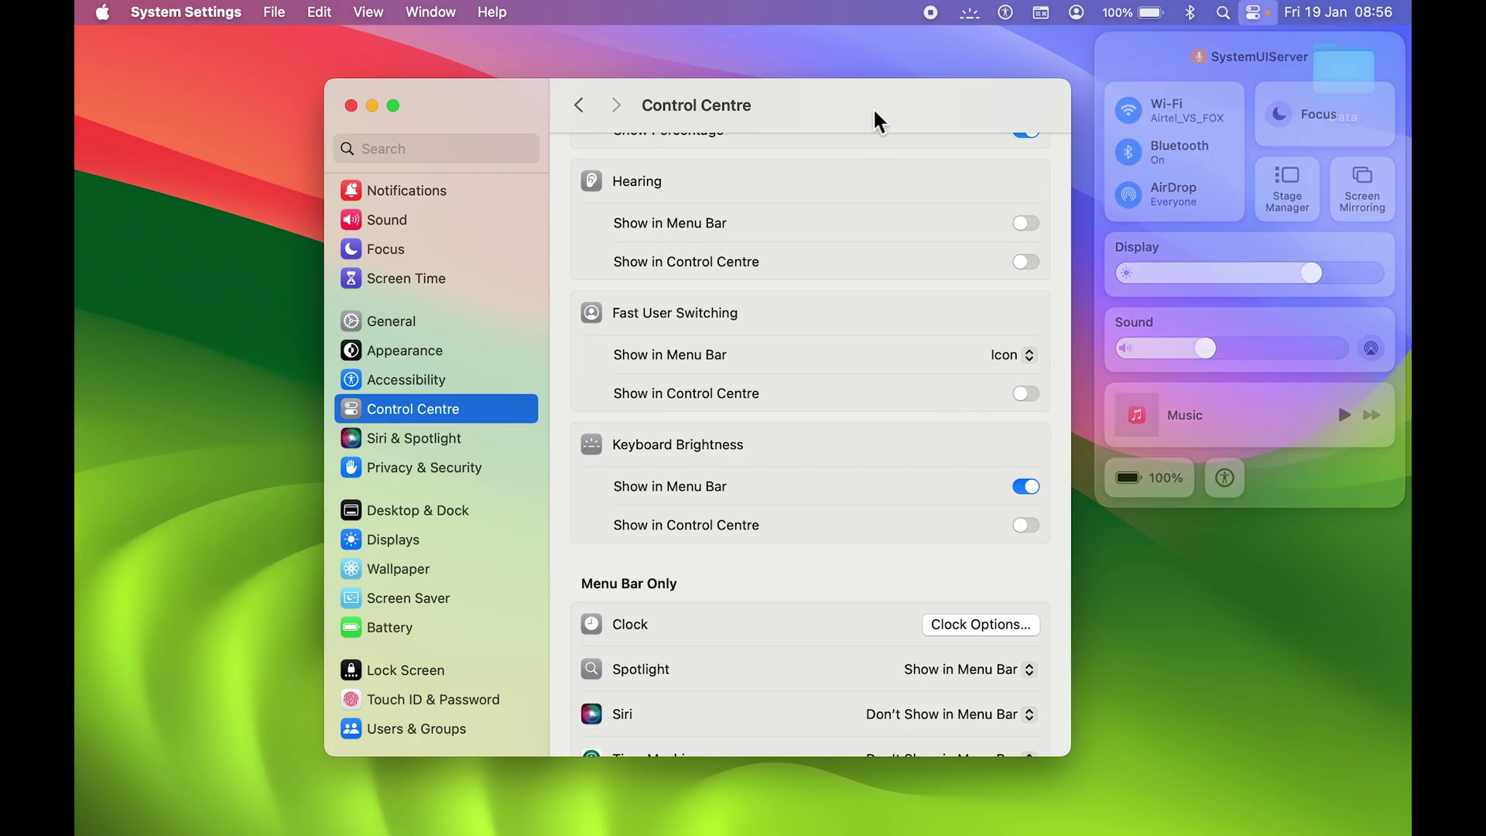
left_click(373, 106)
left_click(1255, 13)
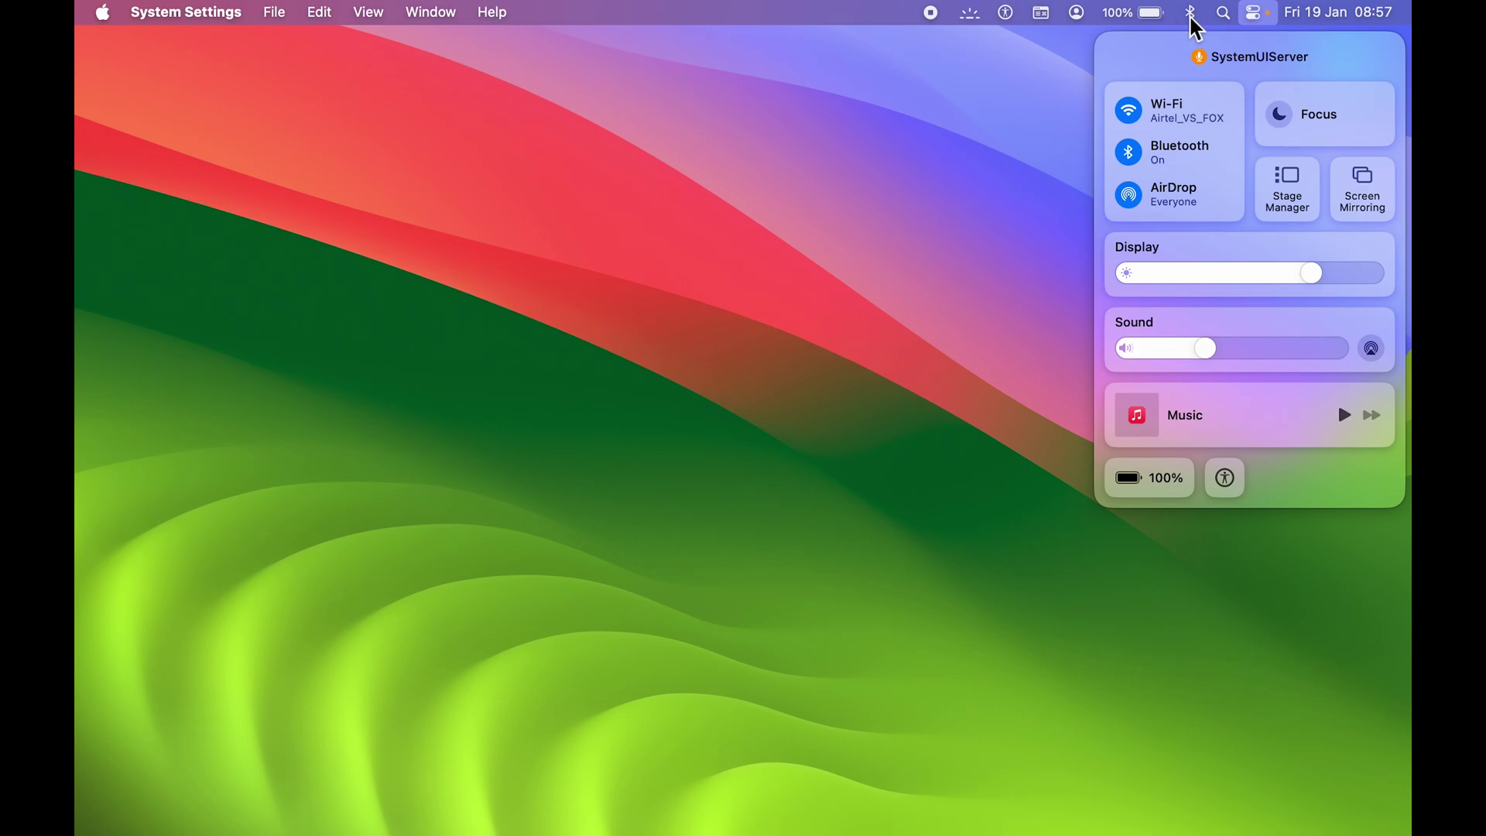
Command-drag the Bluetooth icon off the menu bar, verify in Control Centre, then relaunch System Settings.
left_click(1178, 69)
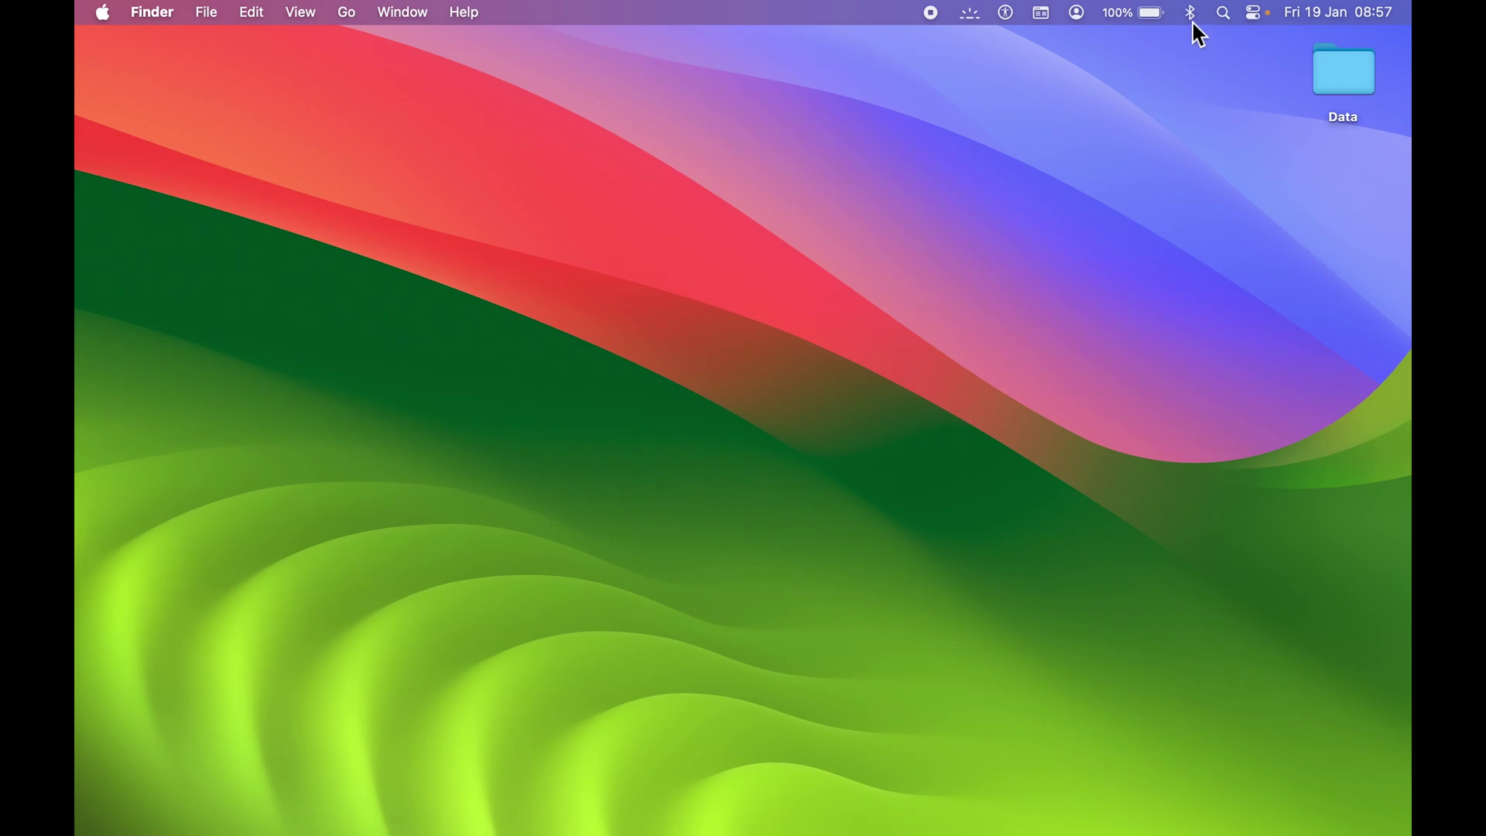
left_click(1191, 14)
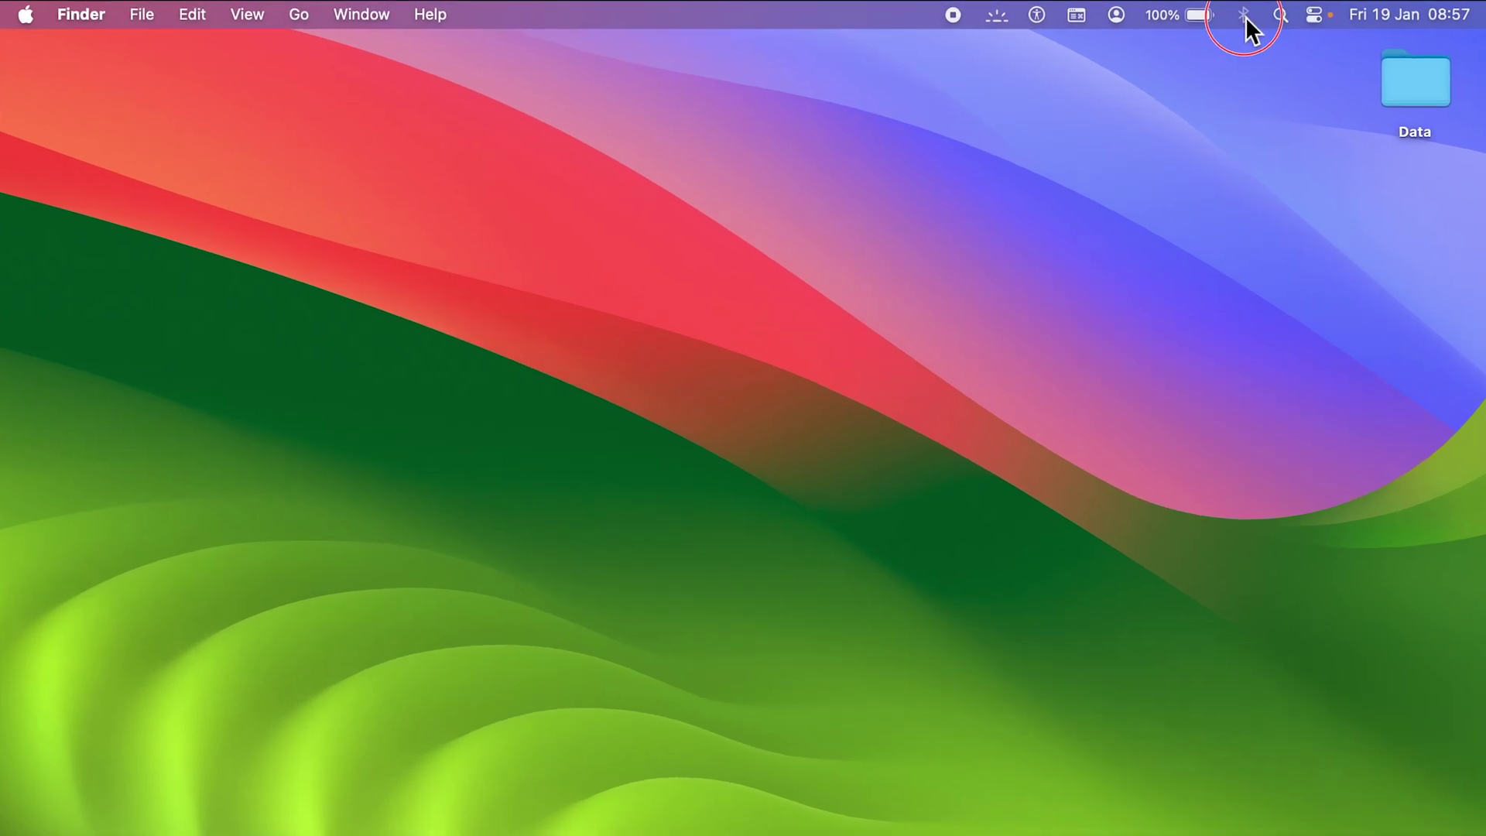
left_click_drag(1246, 16, 1224, 536)
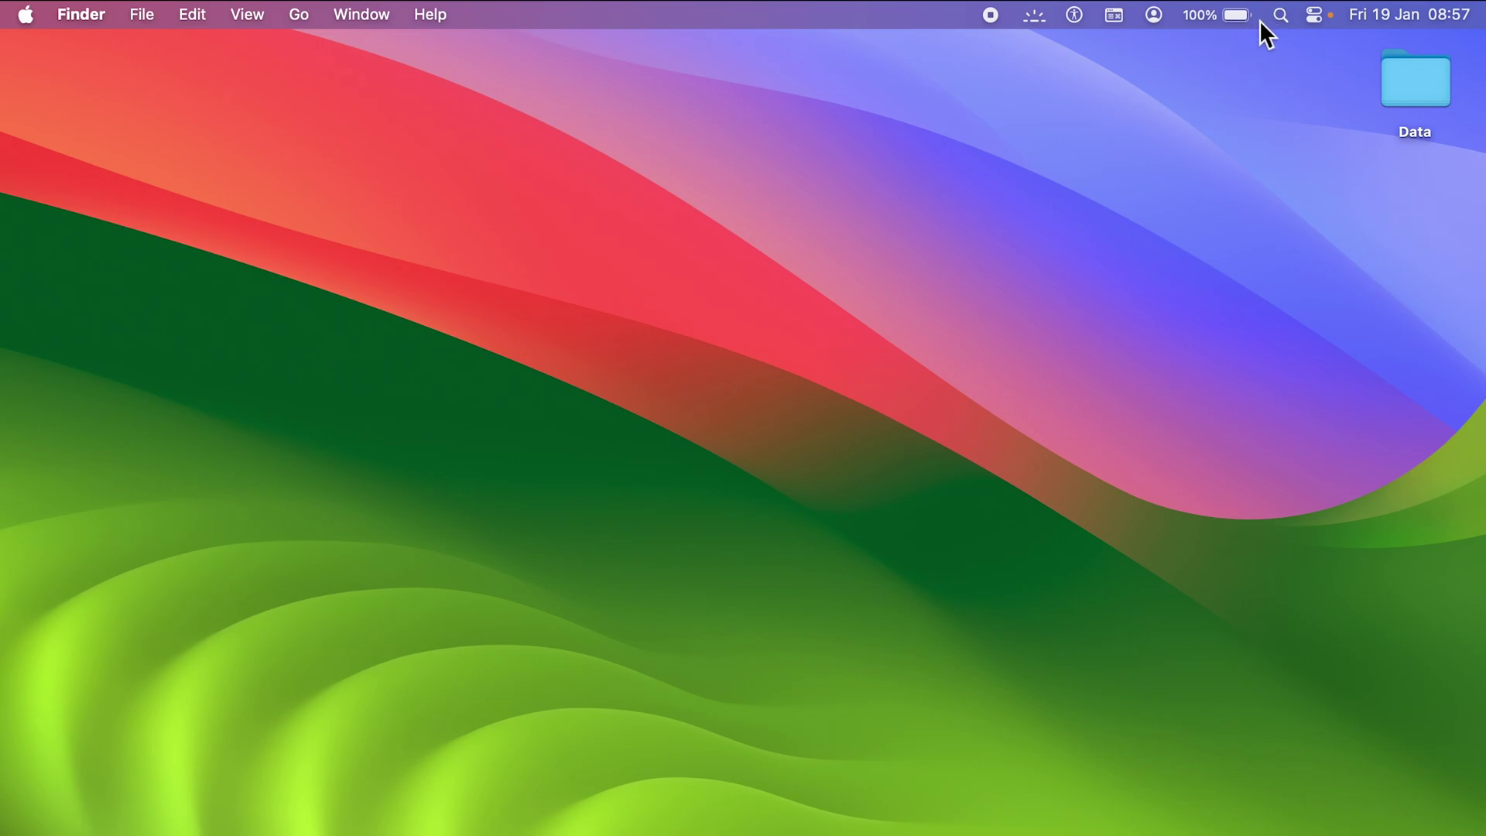
left_click(1315, 14)
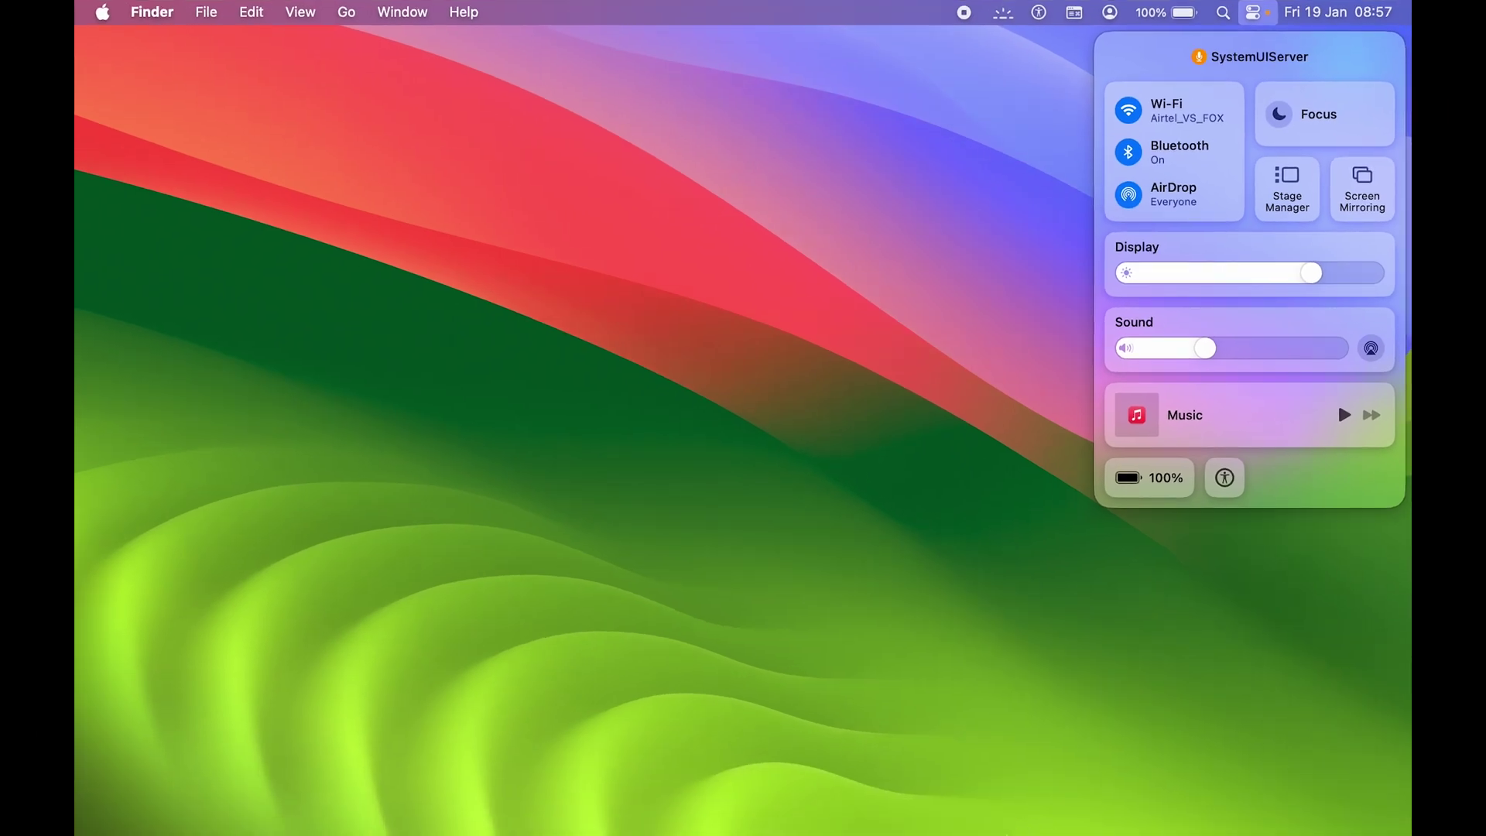
left_click(1009, 694)
left_click(1083, 809)
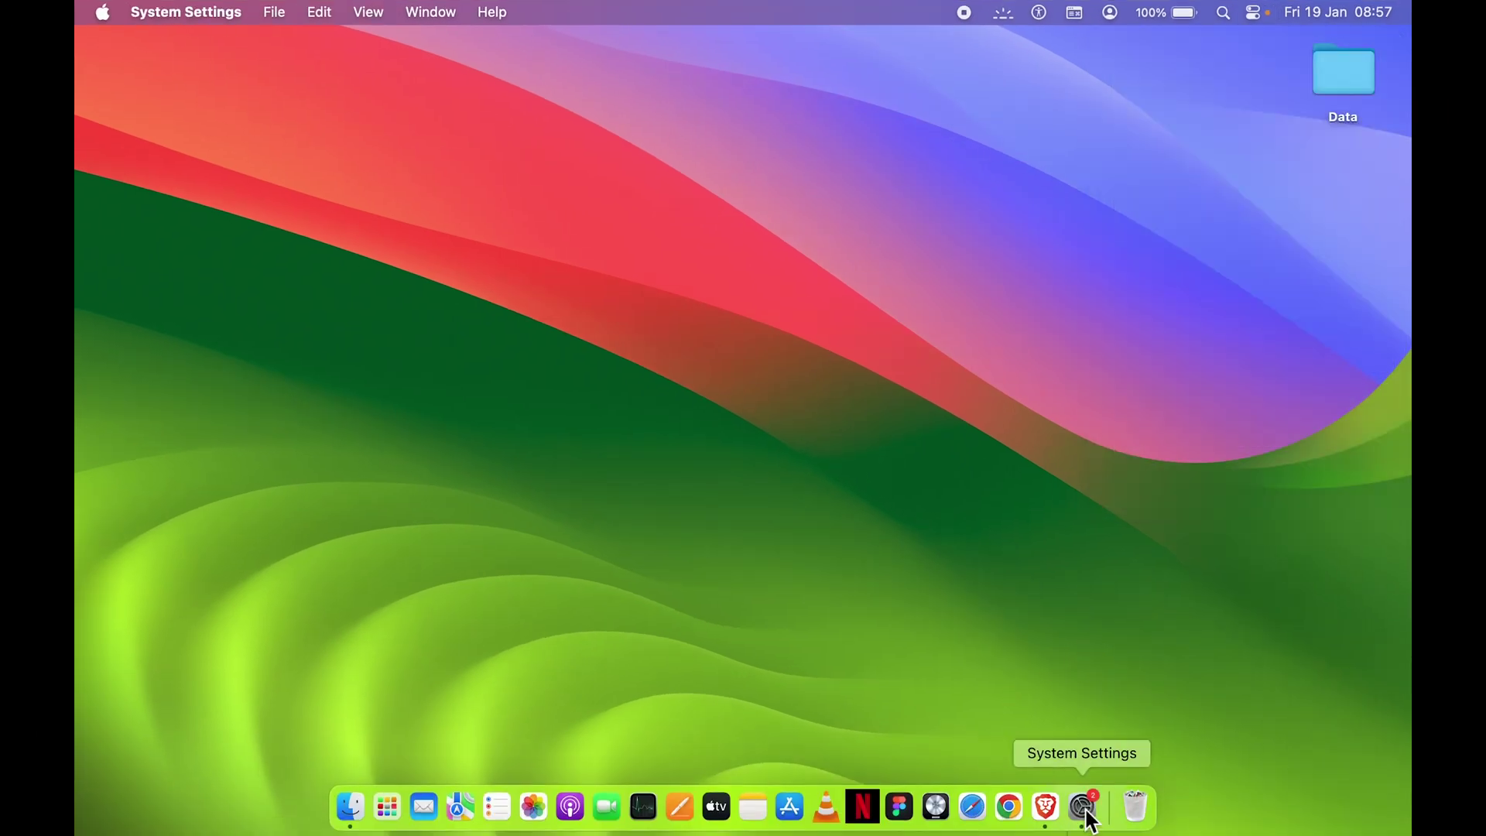
Review Bluetooth's menu-bar visibility options without changing them.
scroll(935, 398, "up", 10)
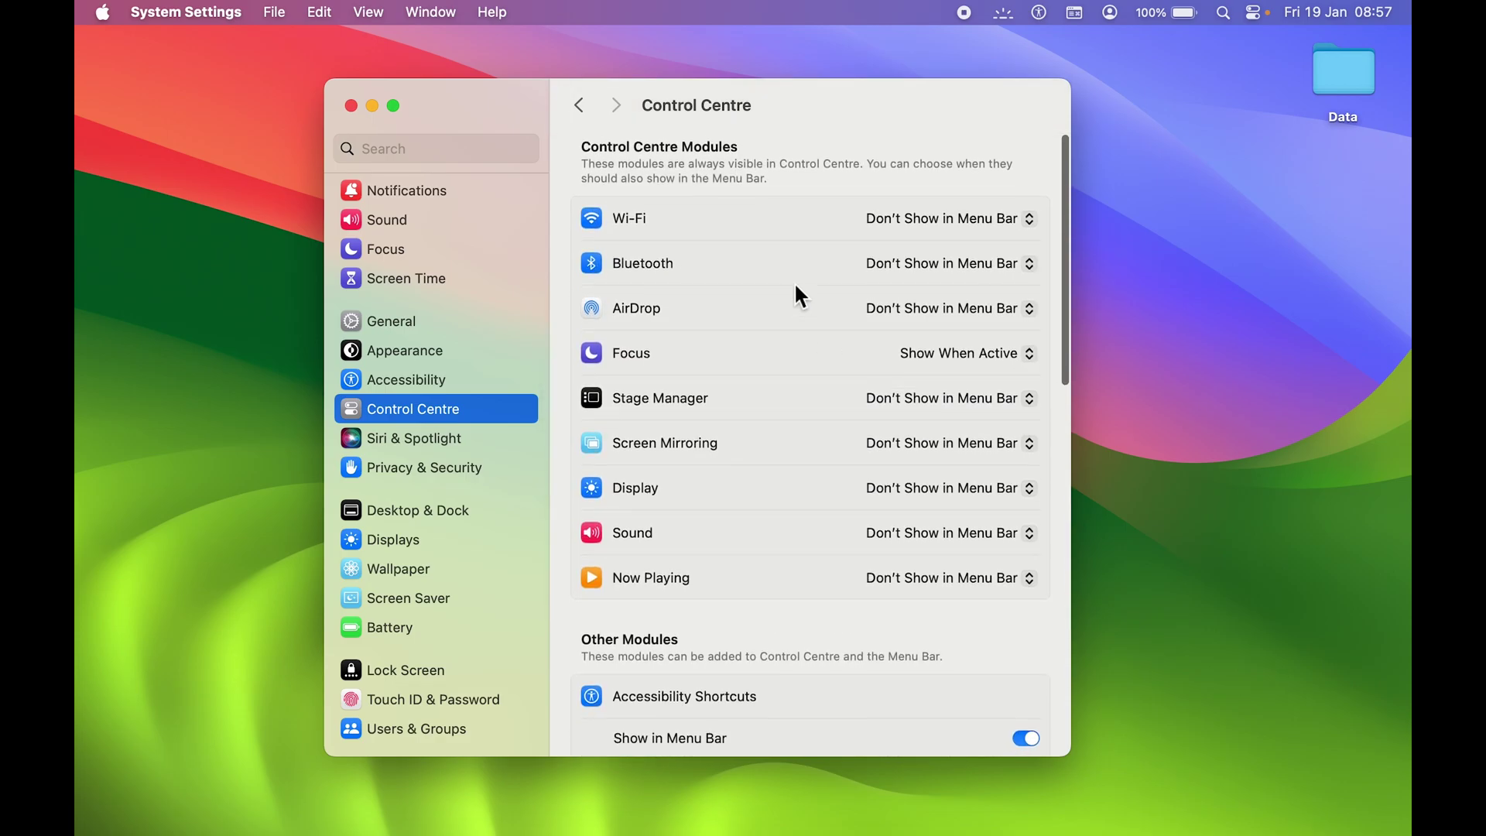
left_click(988, 262)
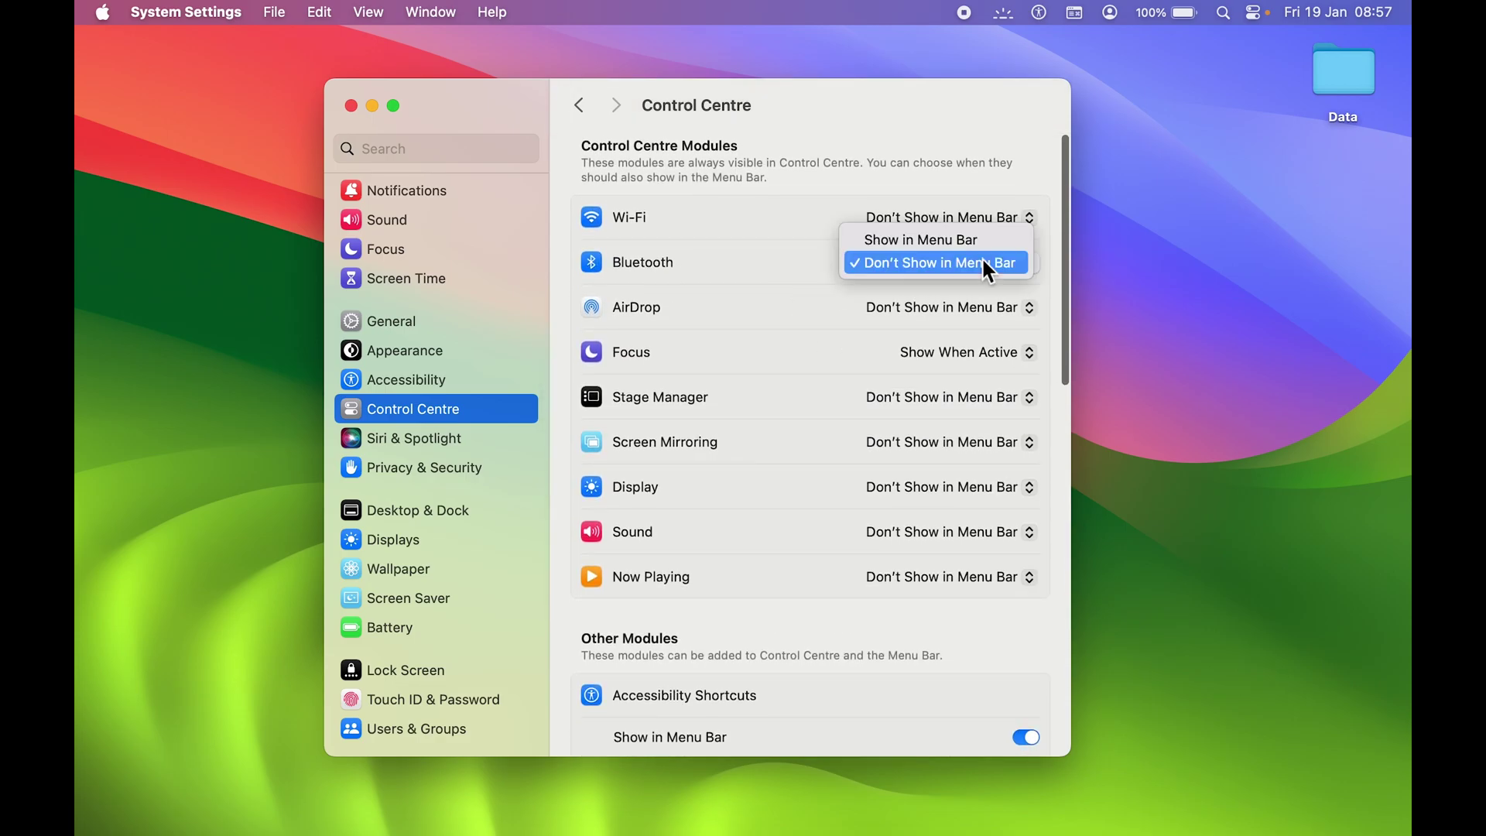
left_click(853, 95)
left_click(1122, 72)
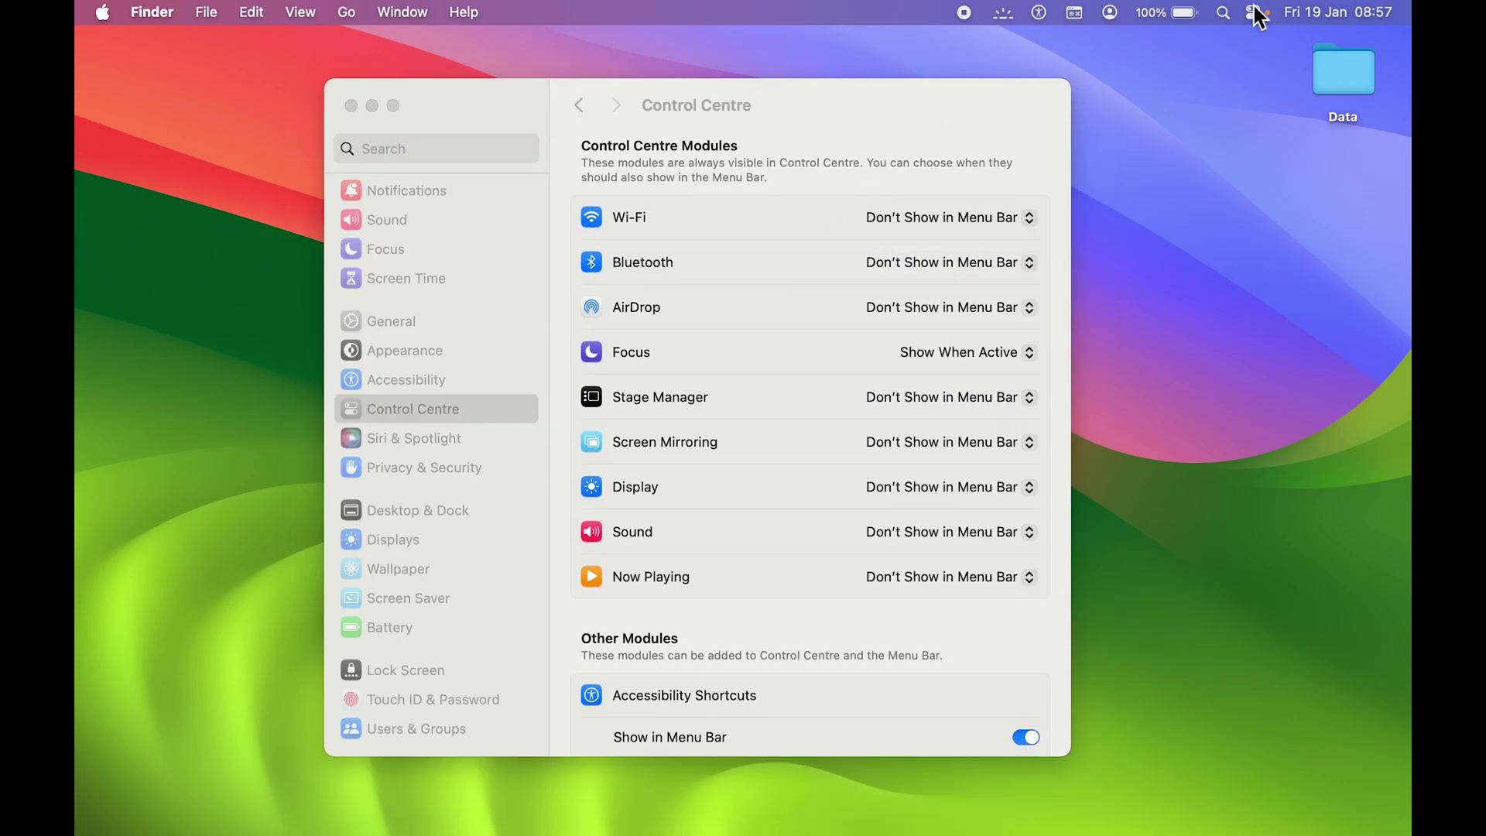
Drag the Bluetooth module from Control Centre into the menu bar, then hide System Settings with Cmd+W.
left_click(1260, 13)
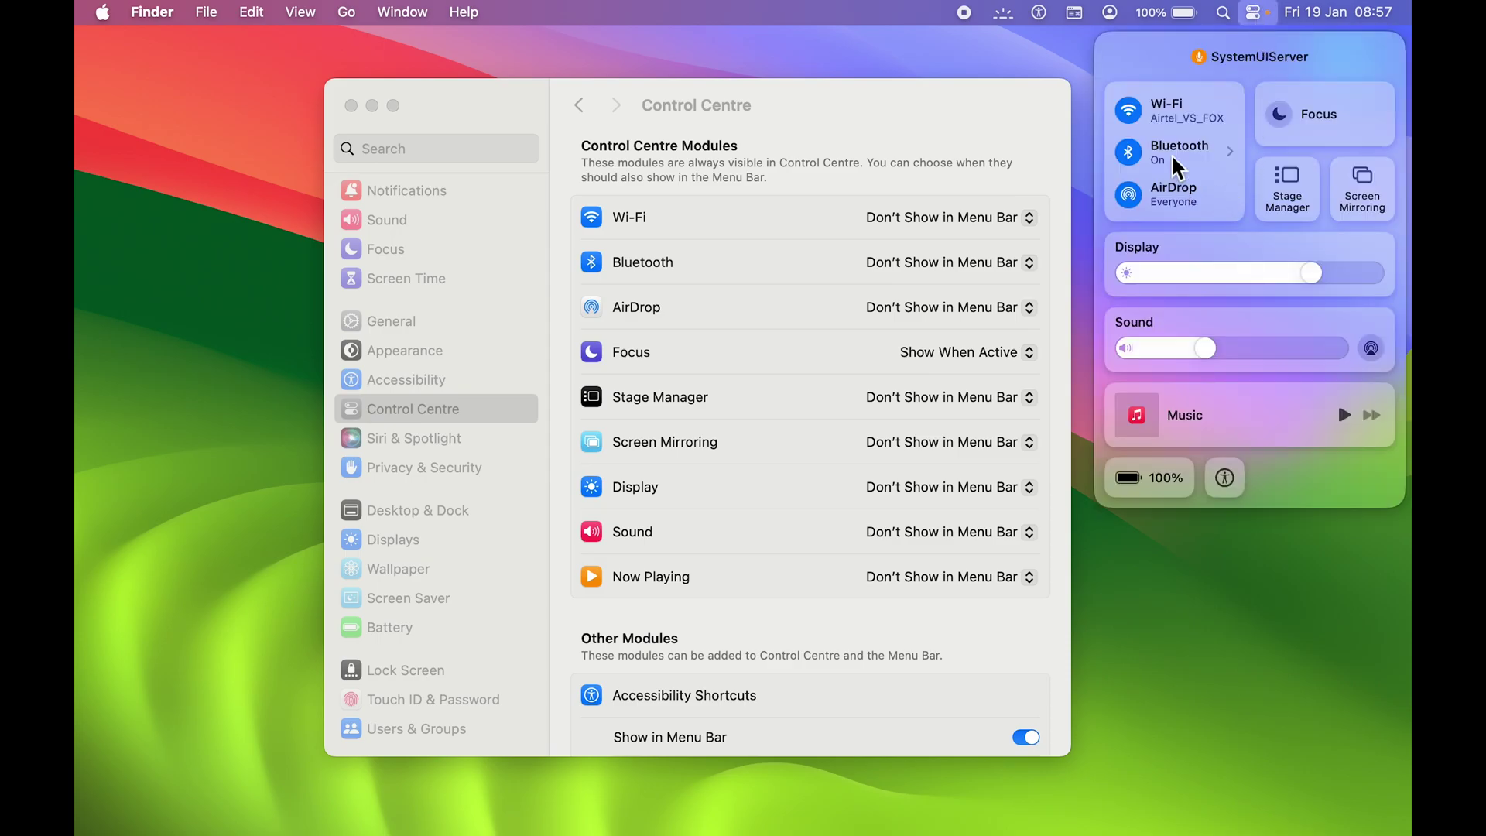
left_click_drag(1178, 167, 1112, 23)
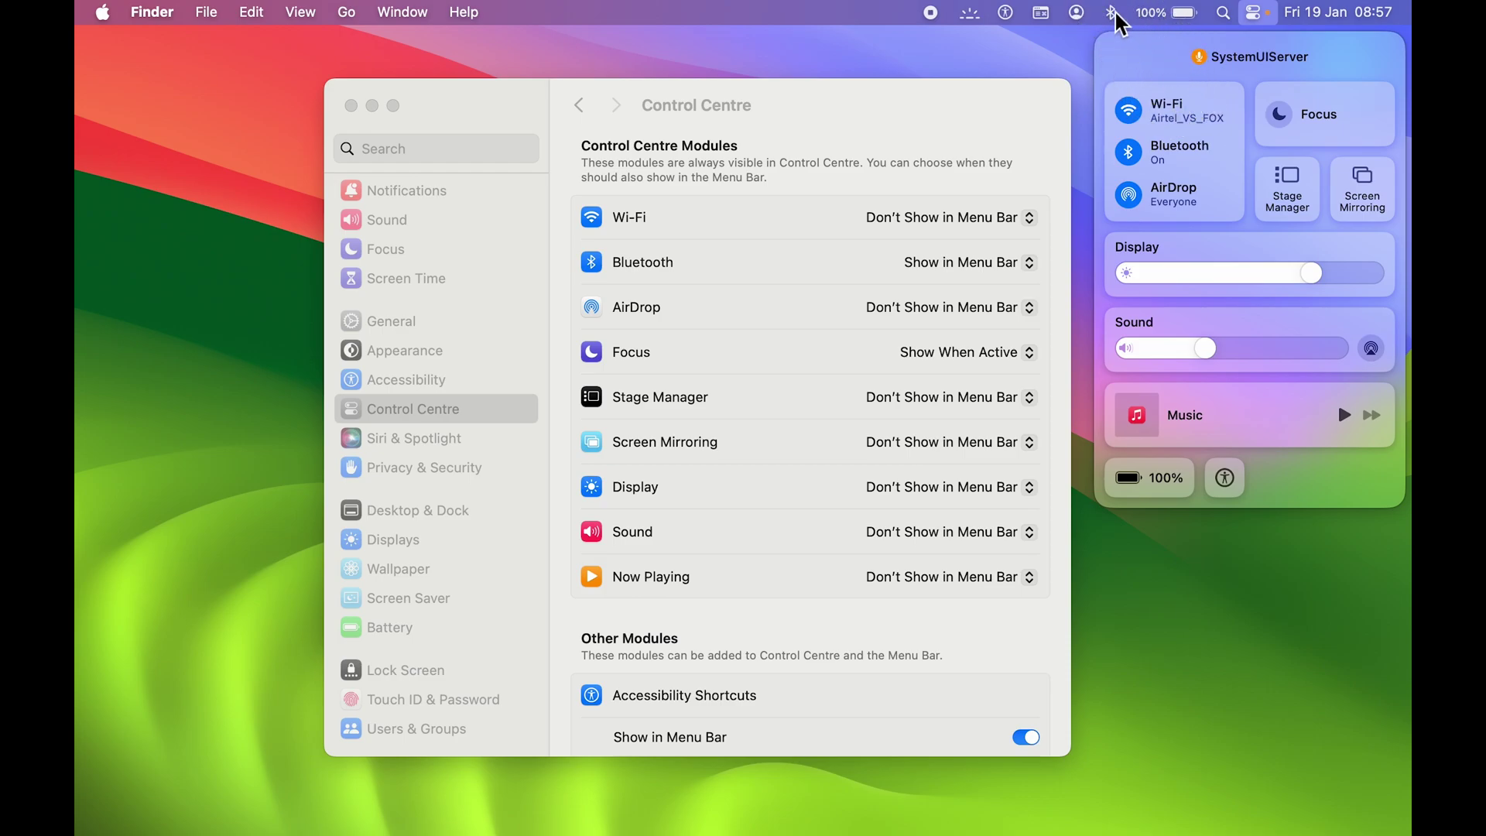
left_click(856, 116)
key("cmd+w")
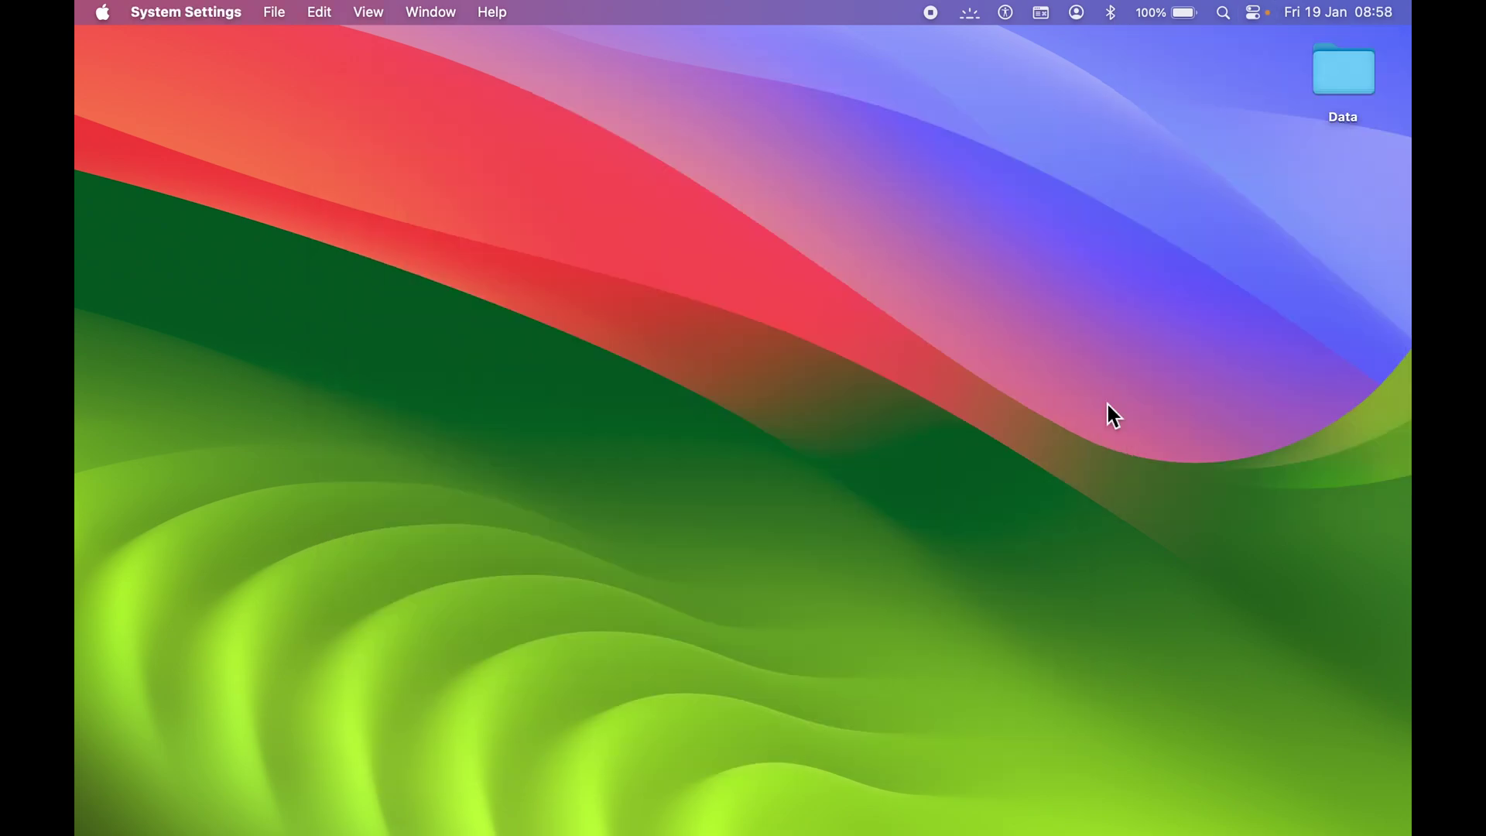